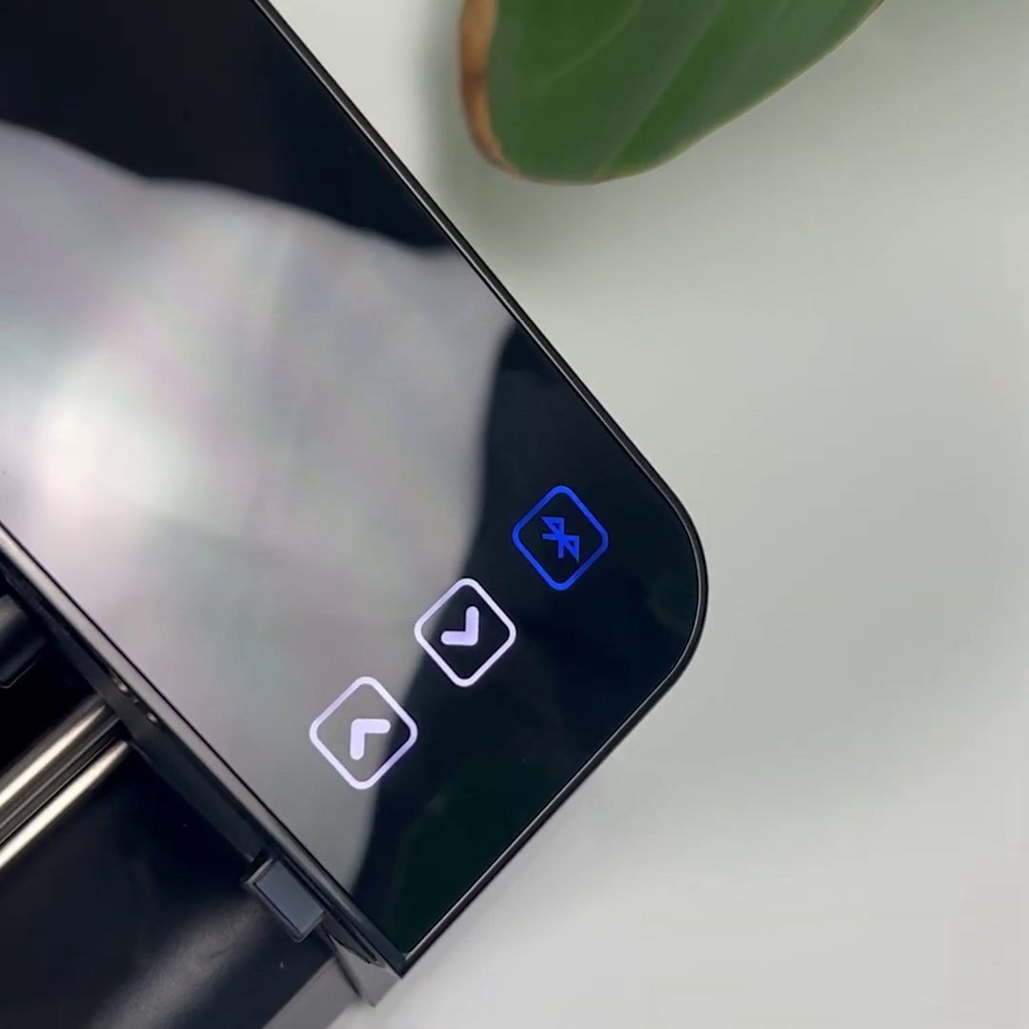
# Step: Pair the CAMEO 4-6698B plotter with the computer over Bluetooth from Windows Settings
pyautogui.click(73, 1008)
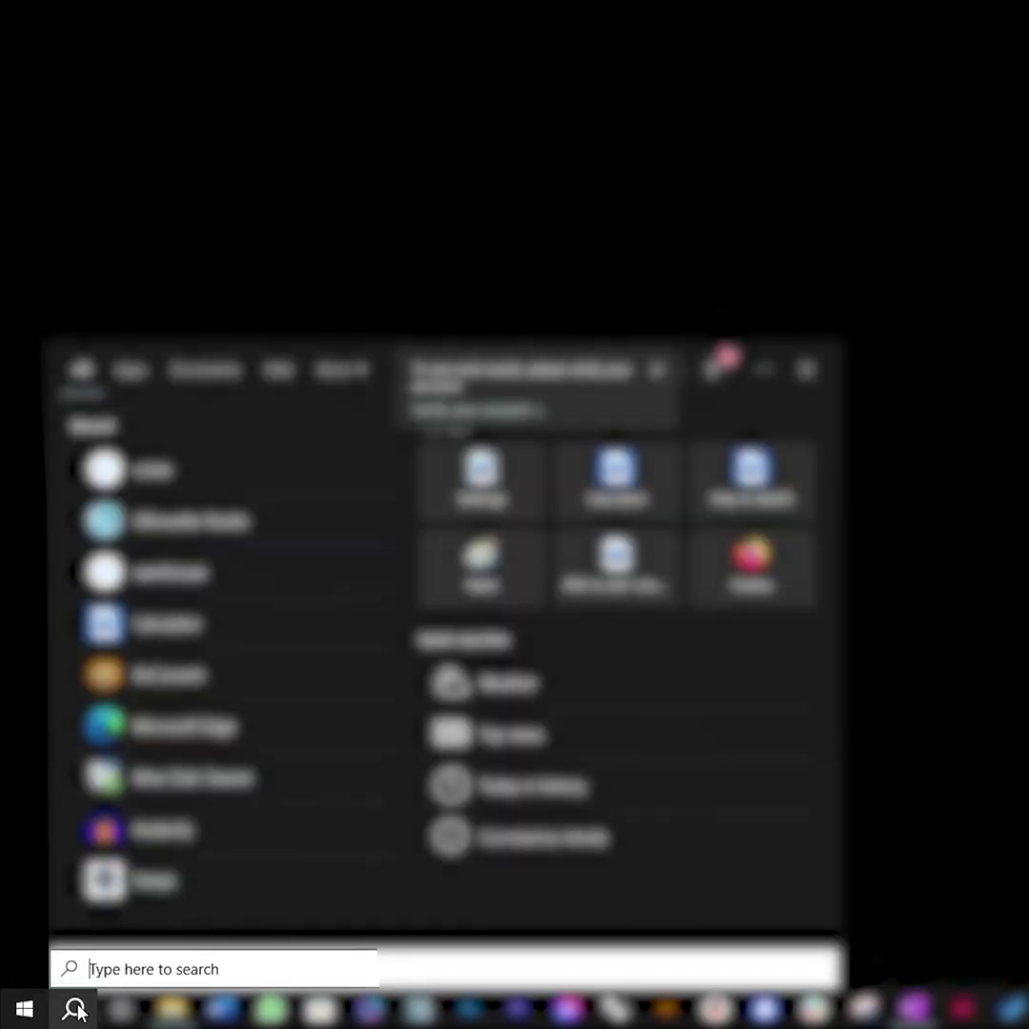
pyautogui.write('blue')
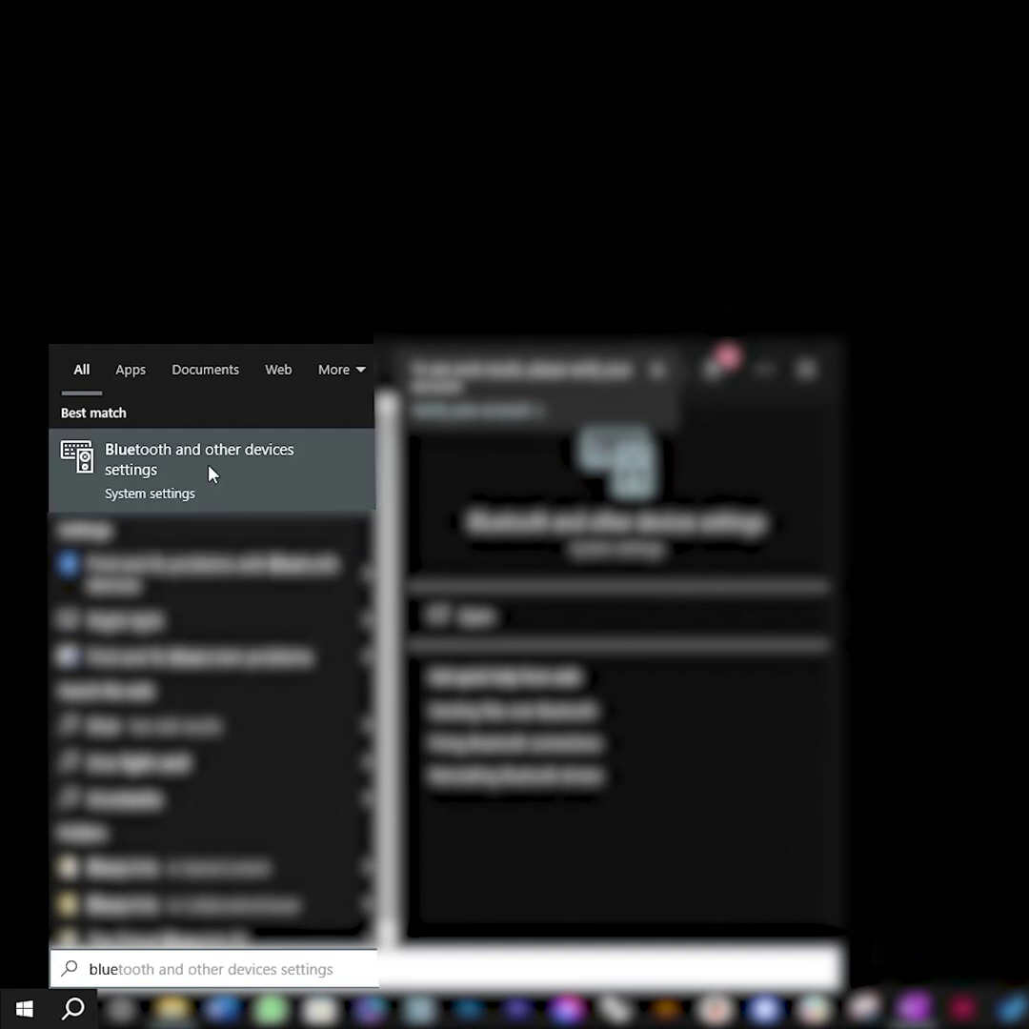
pyautogui.click(212, 474)
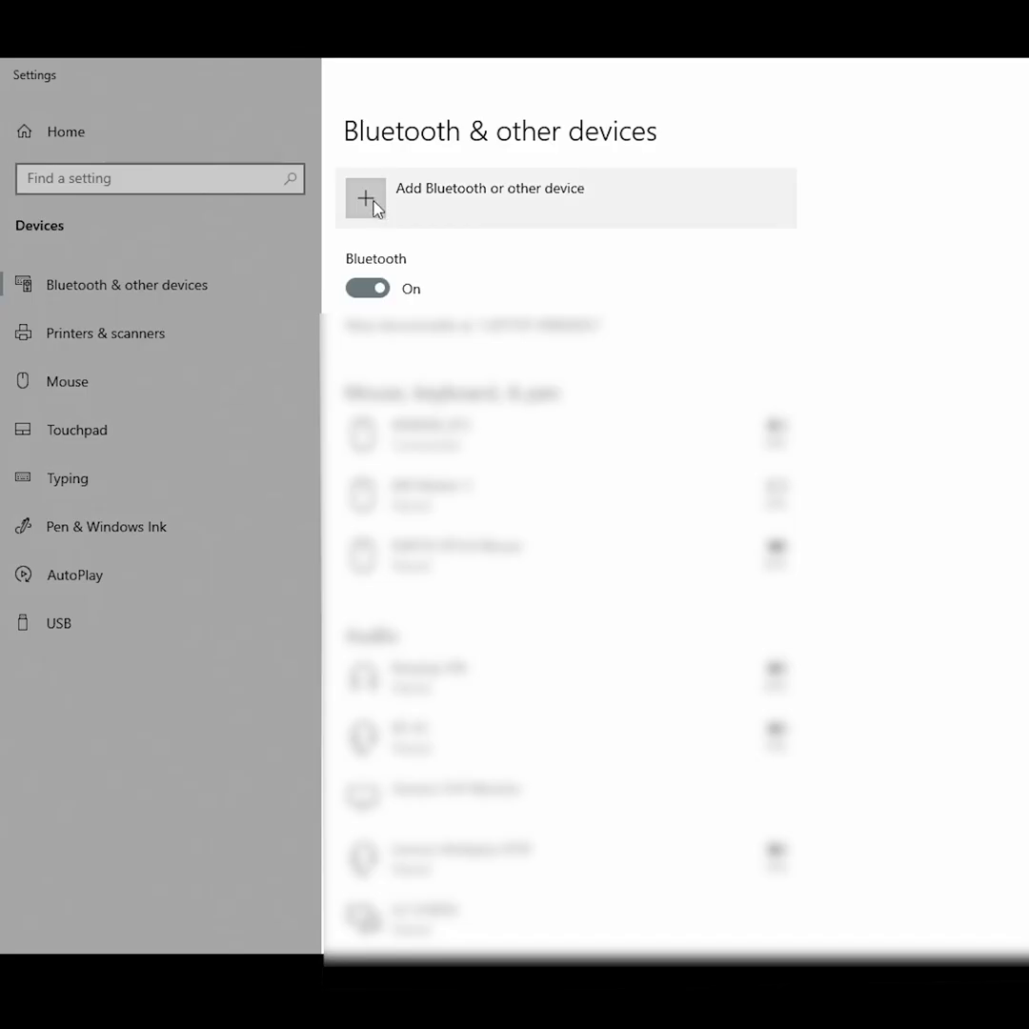
pyautogui.click(374, 203)
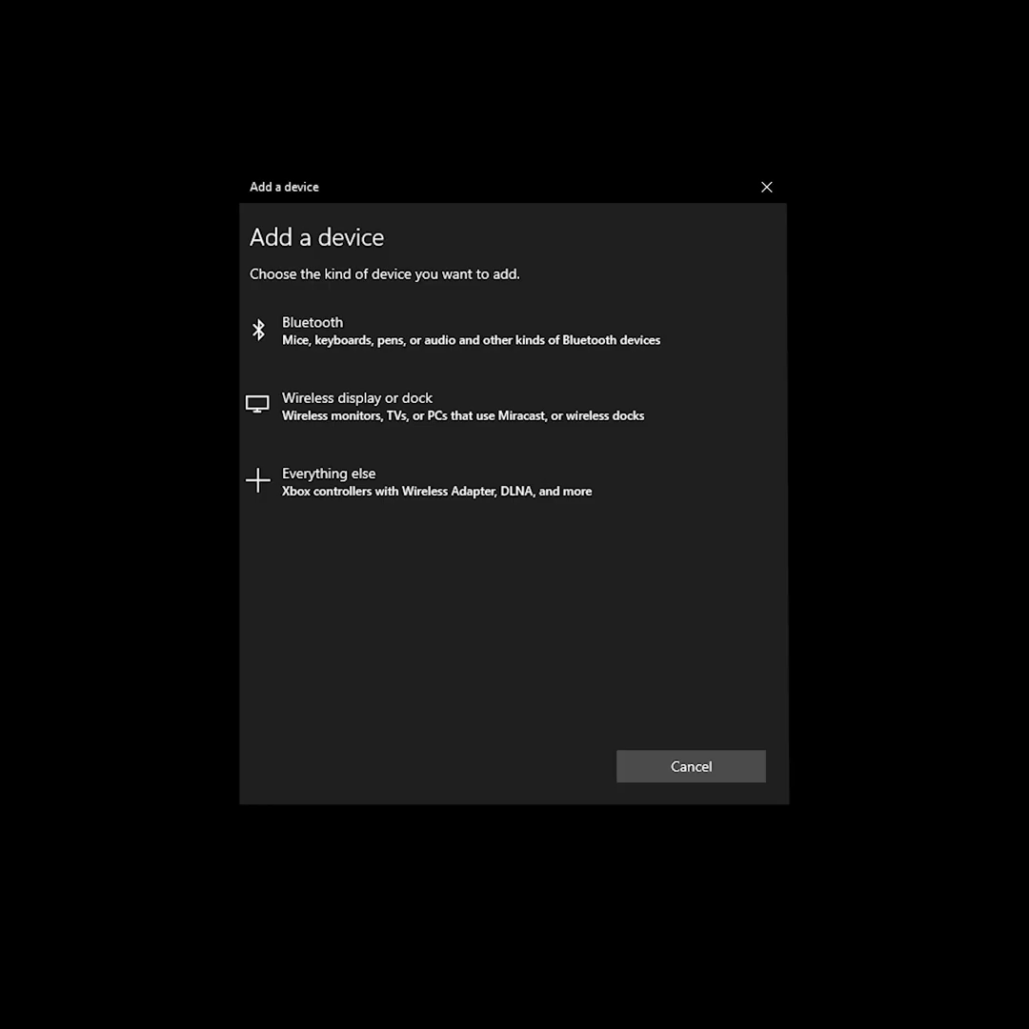
pyautogui.click(334, 339)
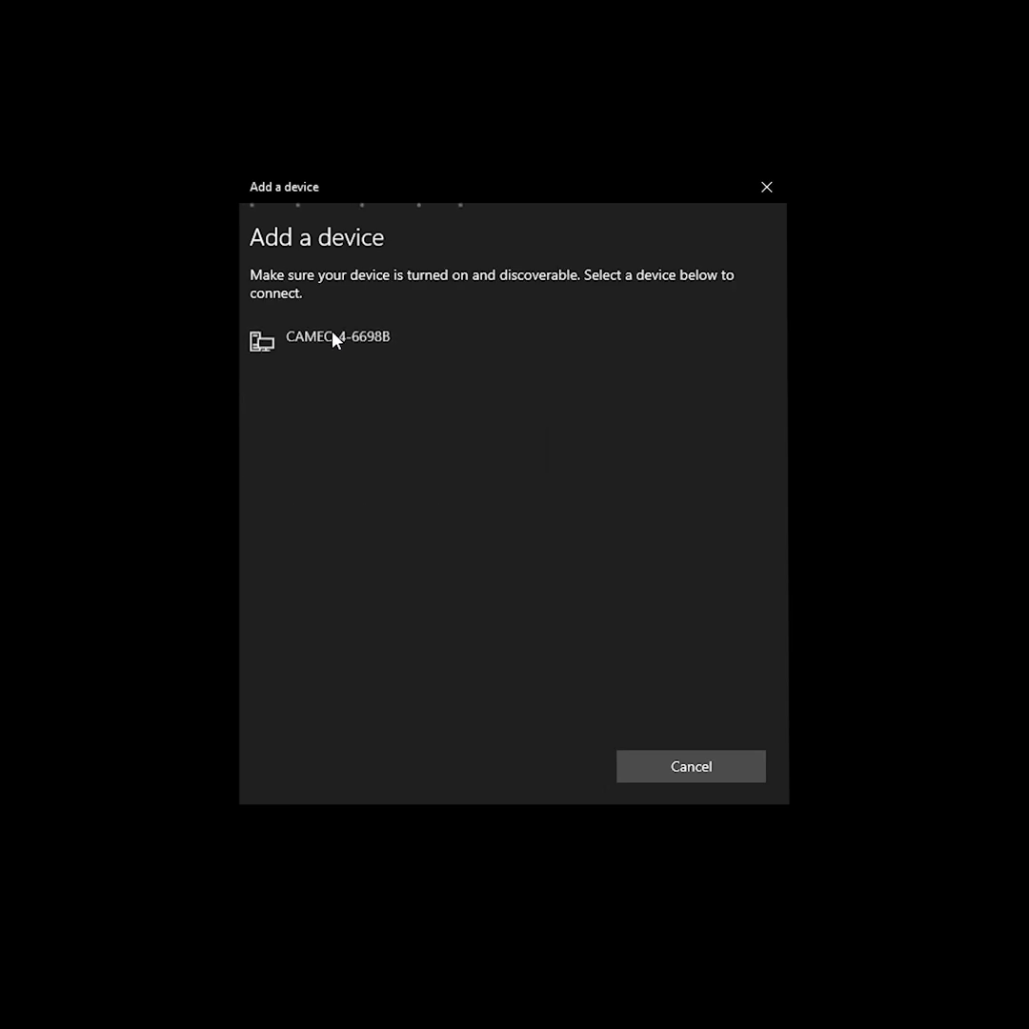
pyautogui.click(336, 340)
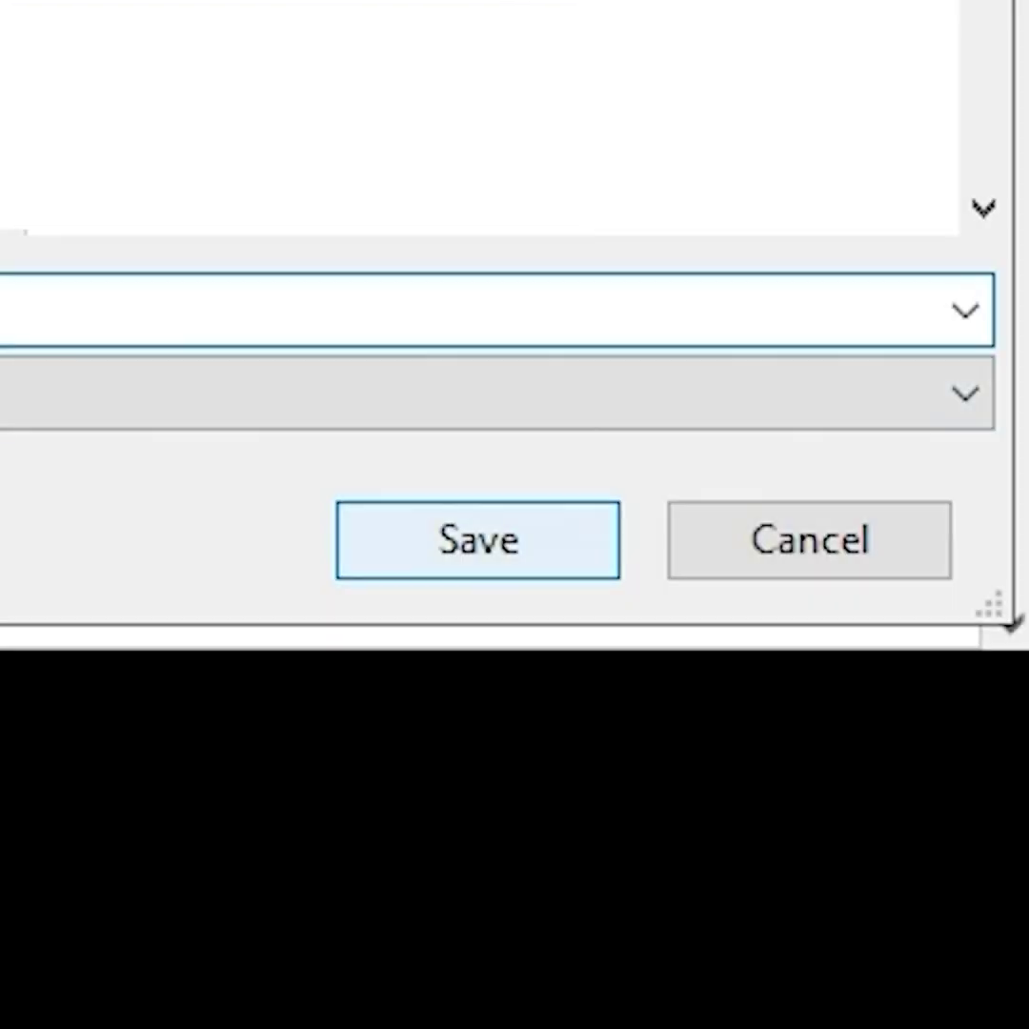
# Step: Install Silhouette Studio 4.5 with the default folder and launch it when setup finishes
pyautogui.doubleClick(542, 487)
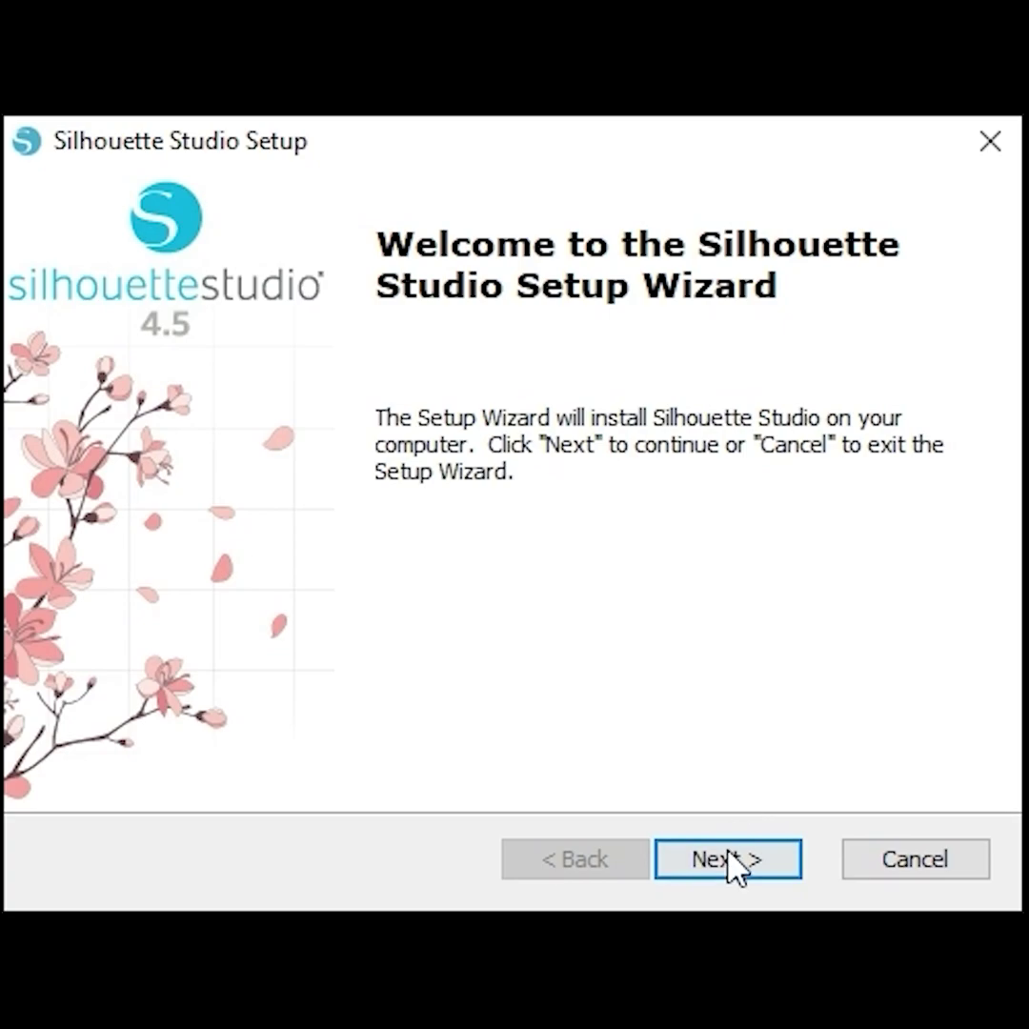
pyautogui.click(729, 862)
pyautogui.click(730, 863)
pyautogui.click(730, 864)
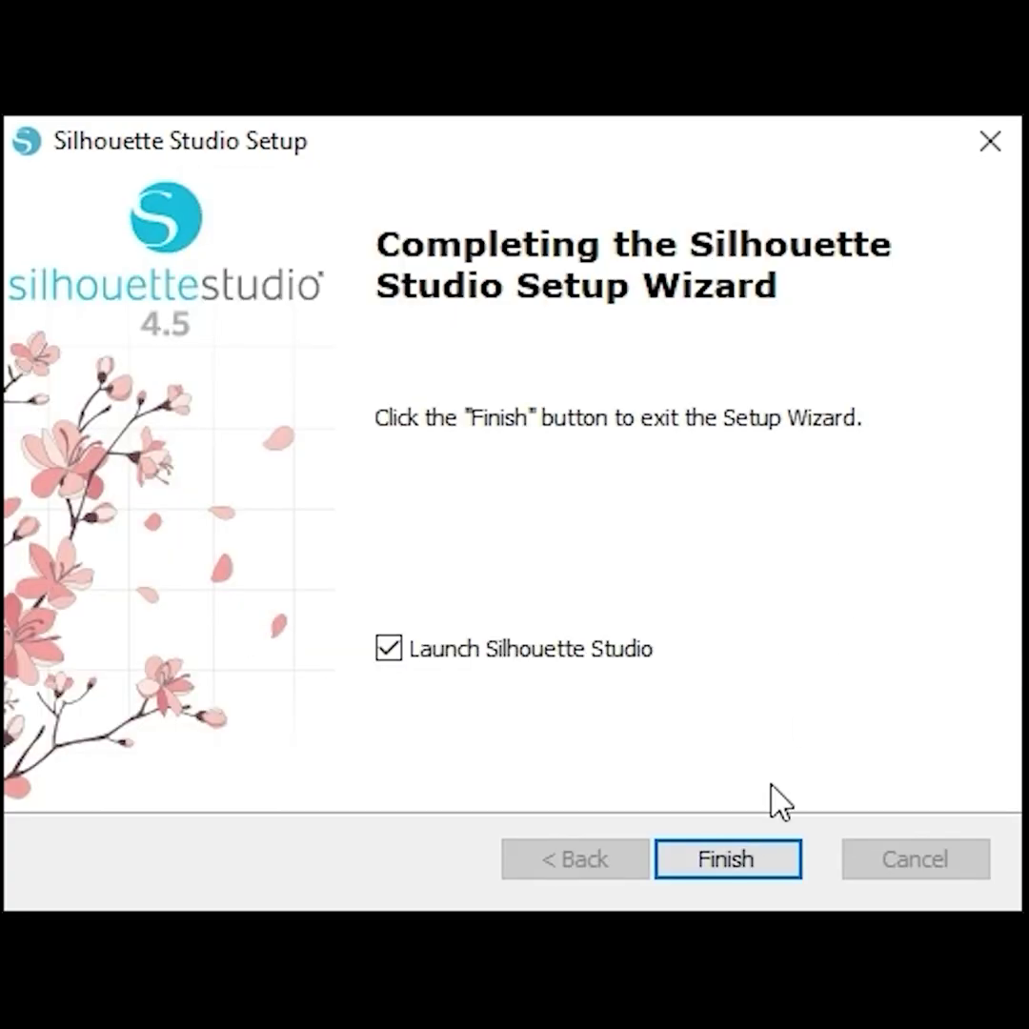
pyautogui.click(739, 855)
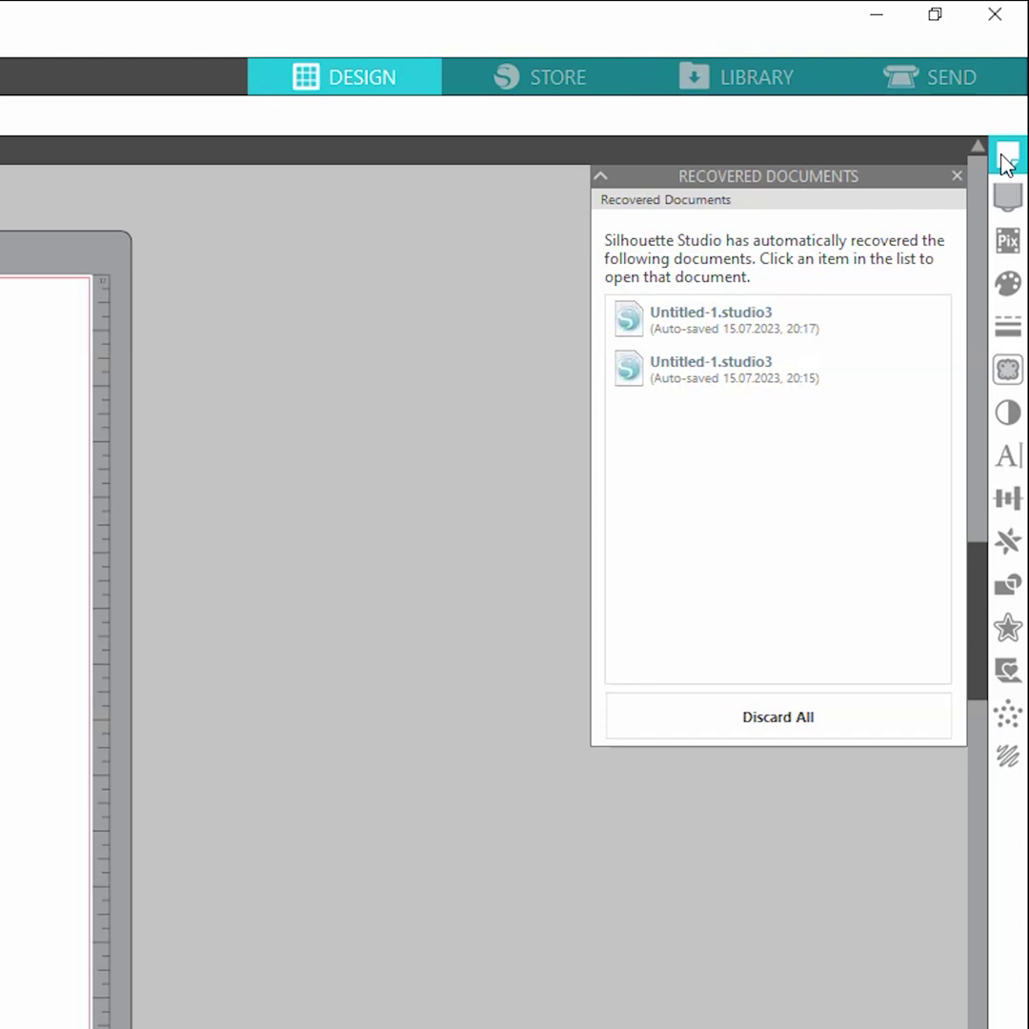
# Step: Set Page Setup to Cameo 4, Auto (Manual) feed, and the Cameo 304,8 x 609,6 mm mat
pyautogui.click(1006, 157)
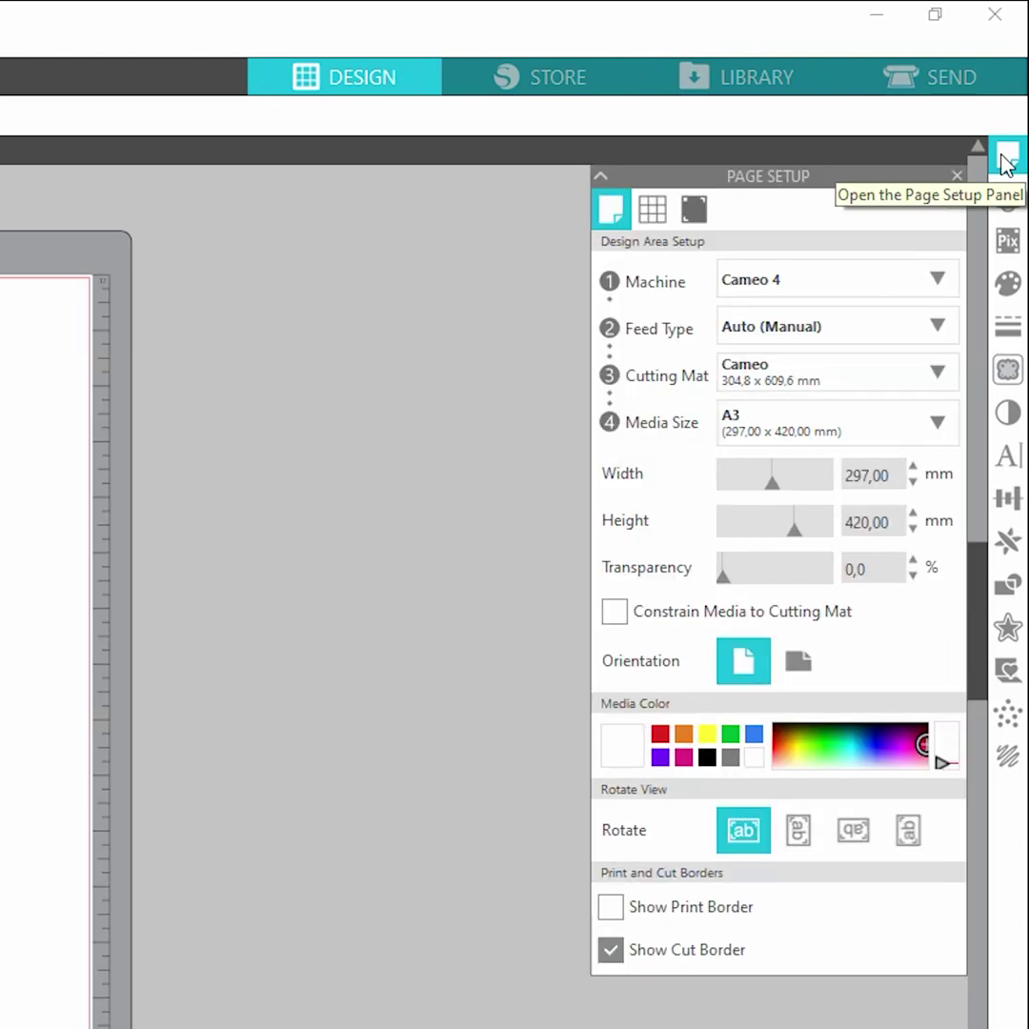
pyautogui.click(770, 283)
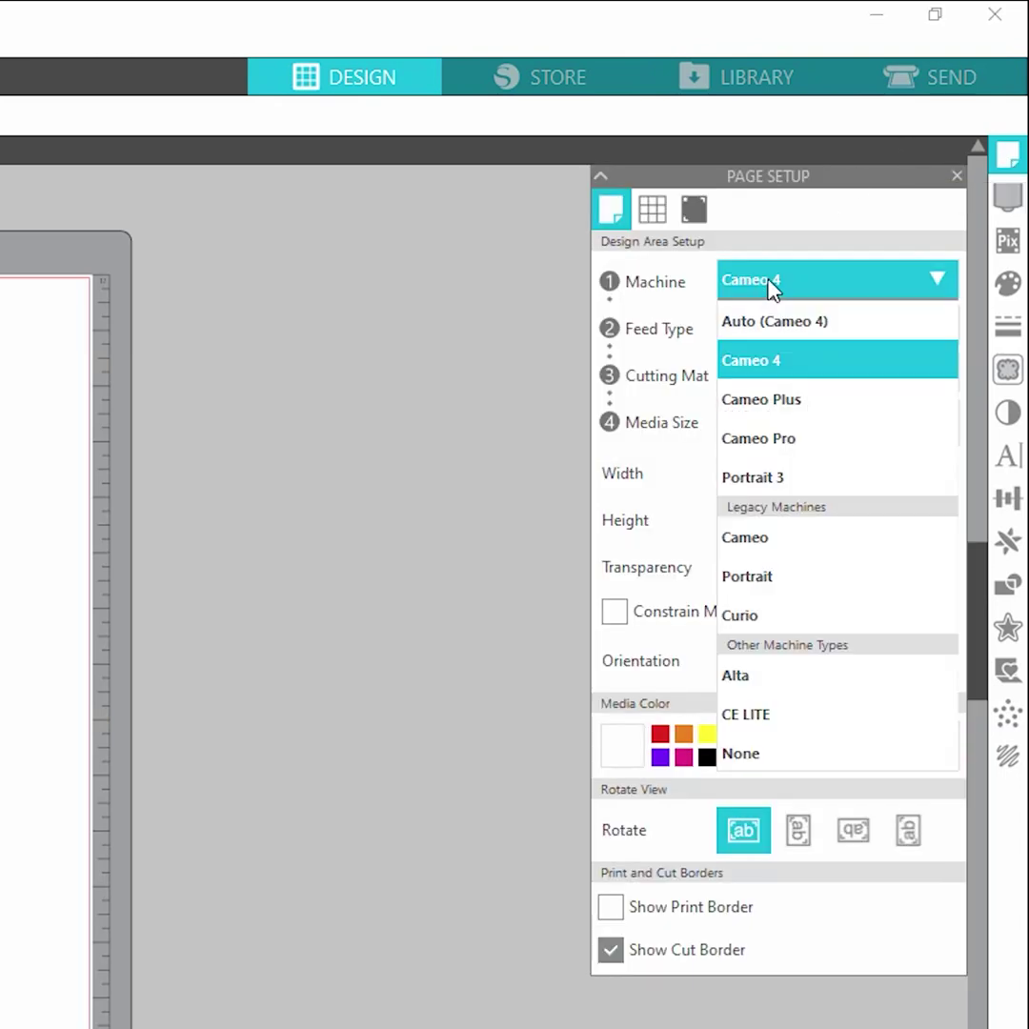
pyautogui.click(774, 371)
pyautogui.click(760, 338)
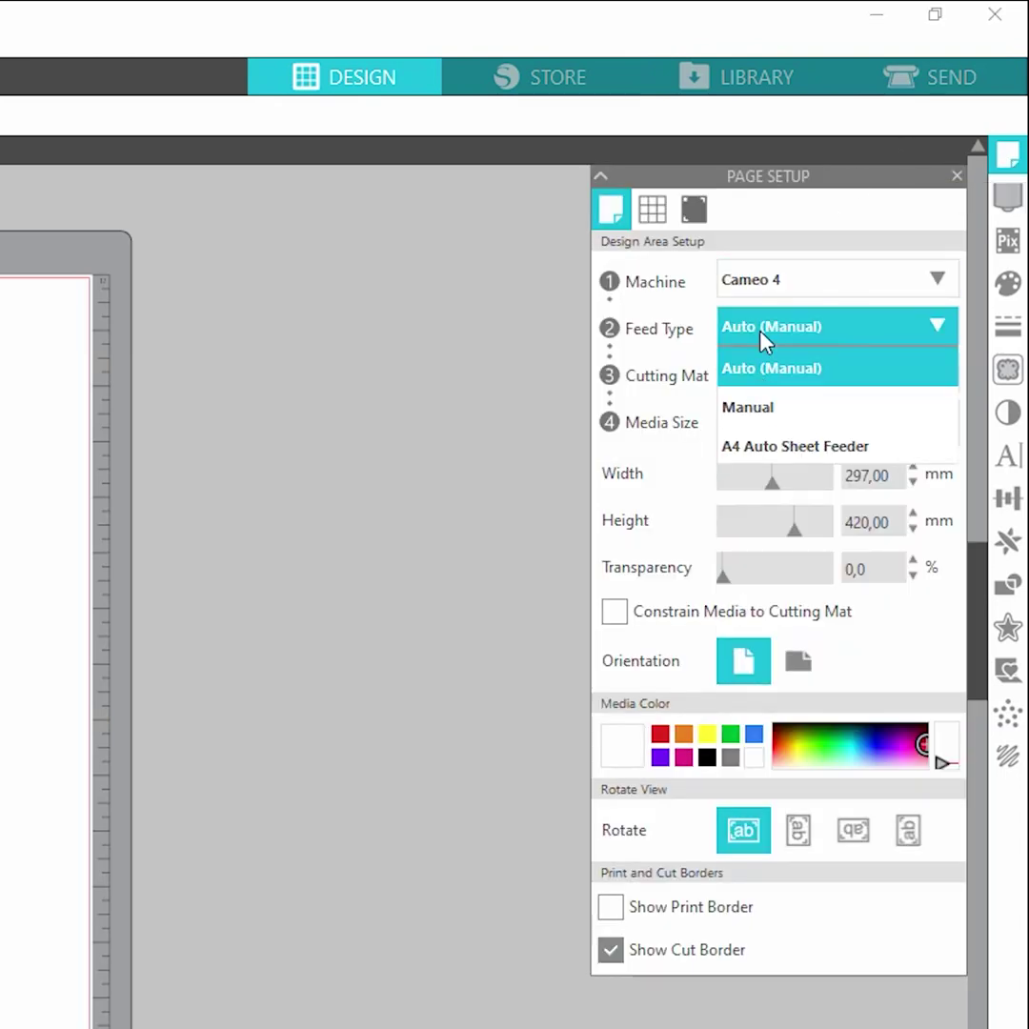
pyautogui.click(808, 379)
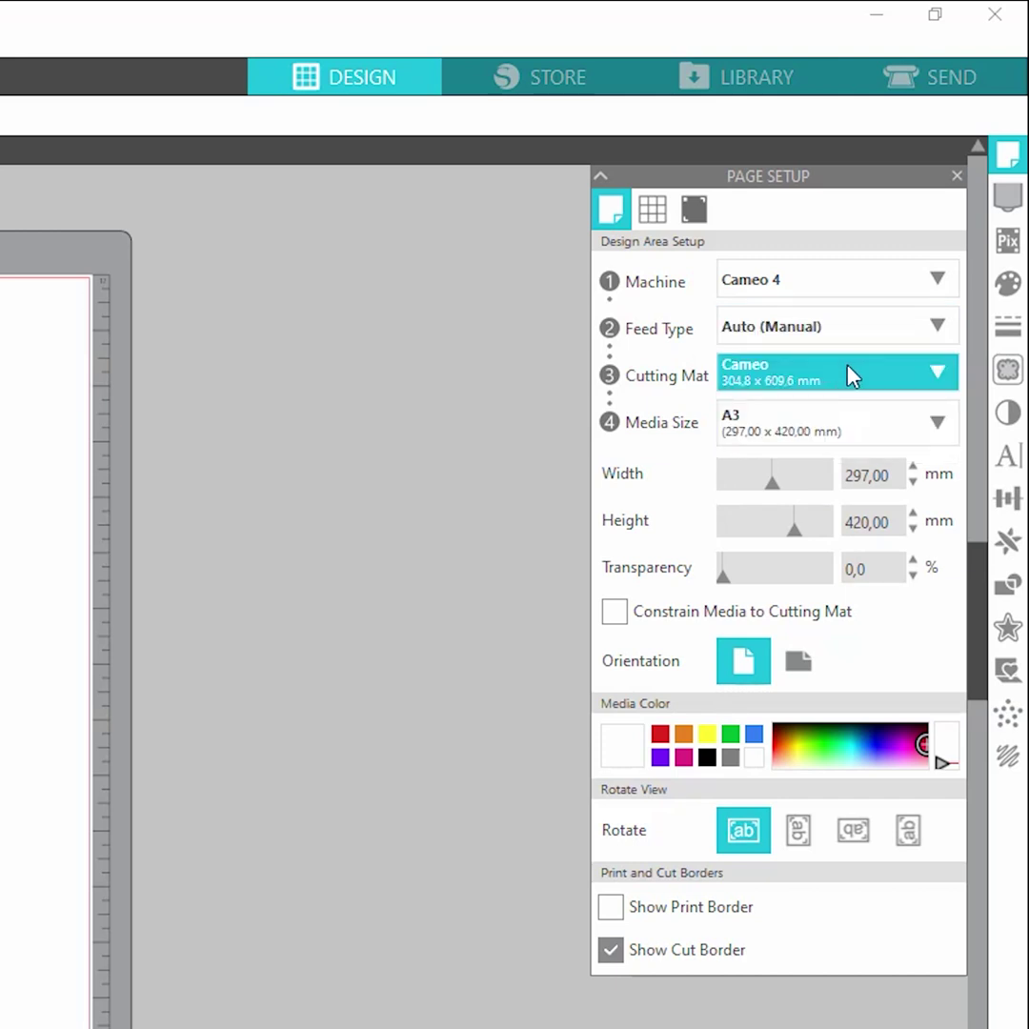
pyautogui.click(851, 377)
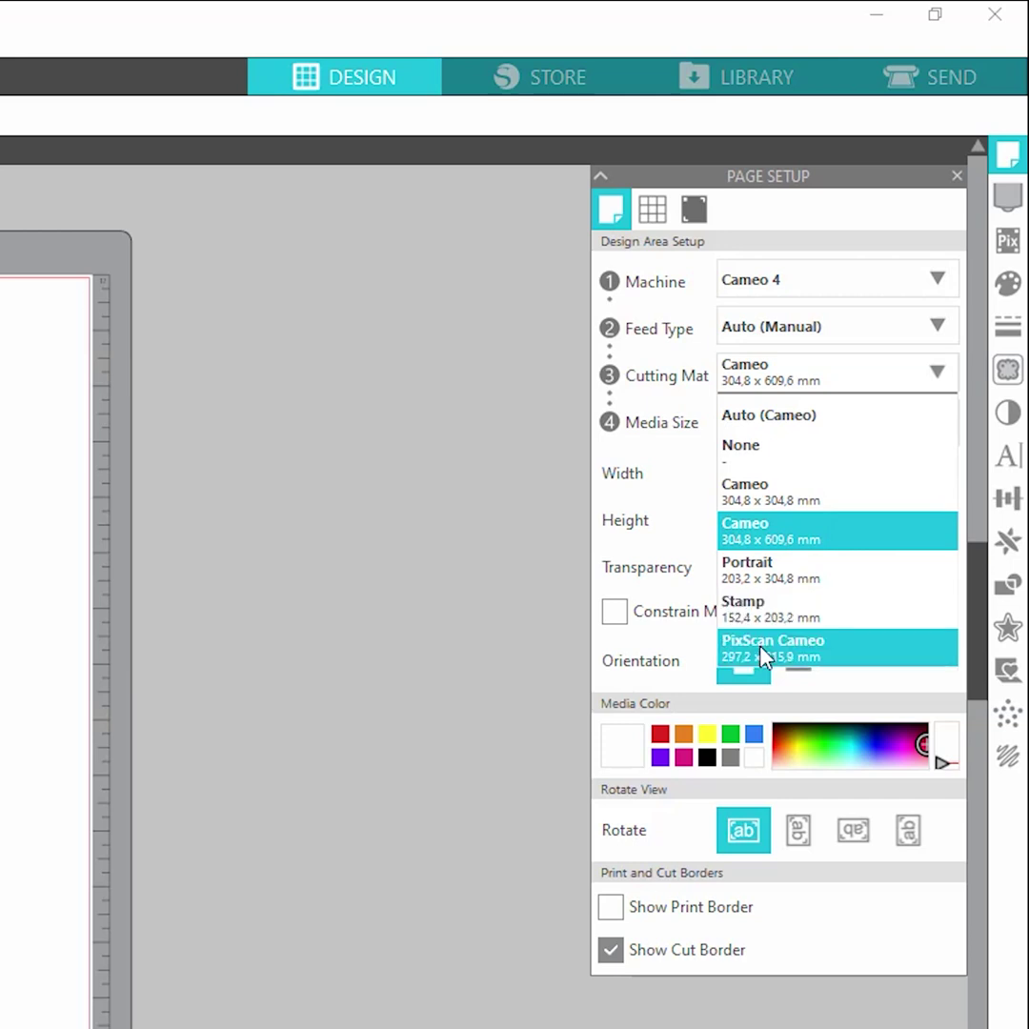
pyautogui.click(762, 534)
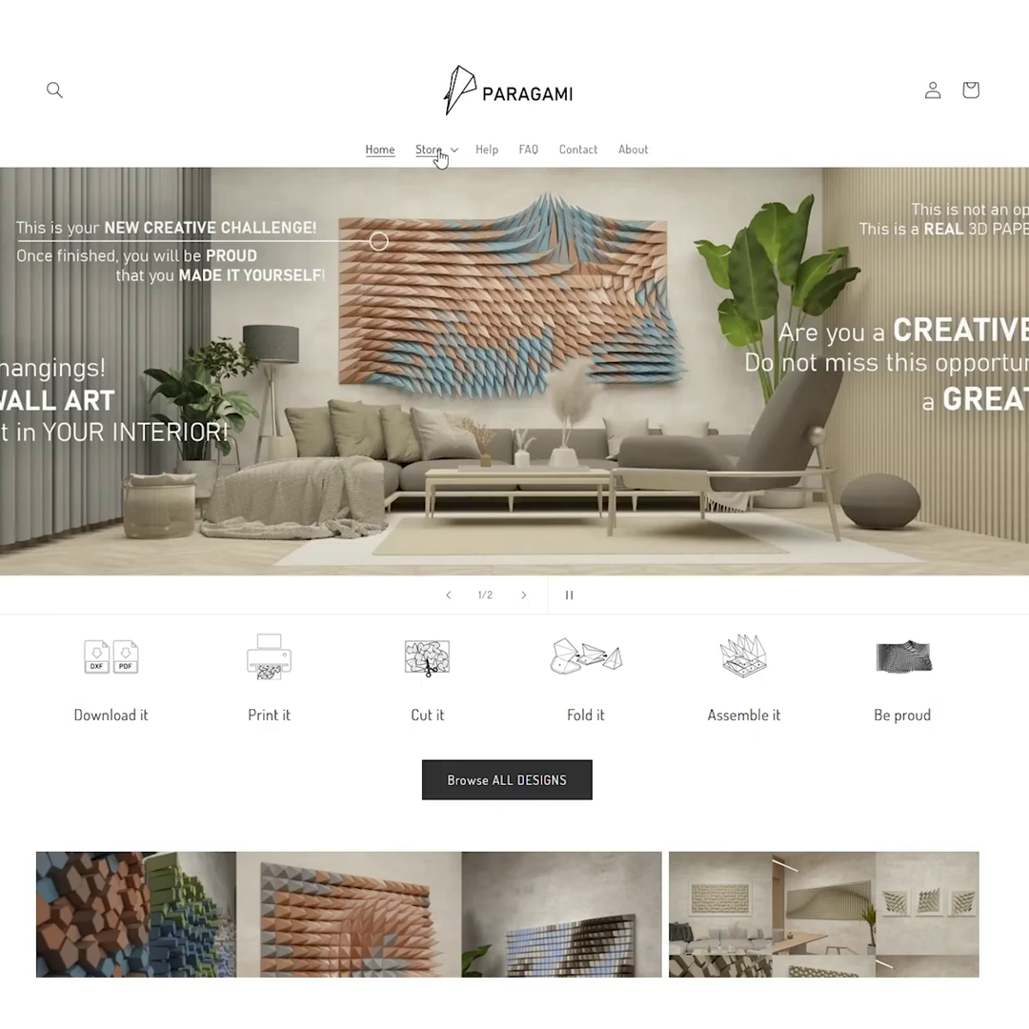
# Step: Open the Crater Ring product page from the store's Five-Colour Templates listing
pyautogui.click(430, 151)
pyautogui.click(117, 254)
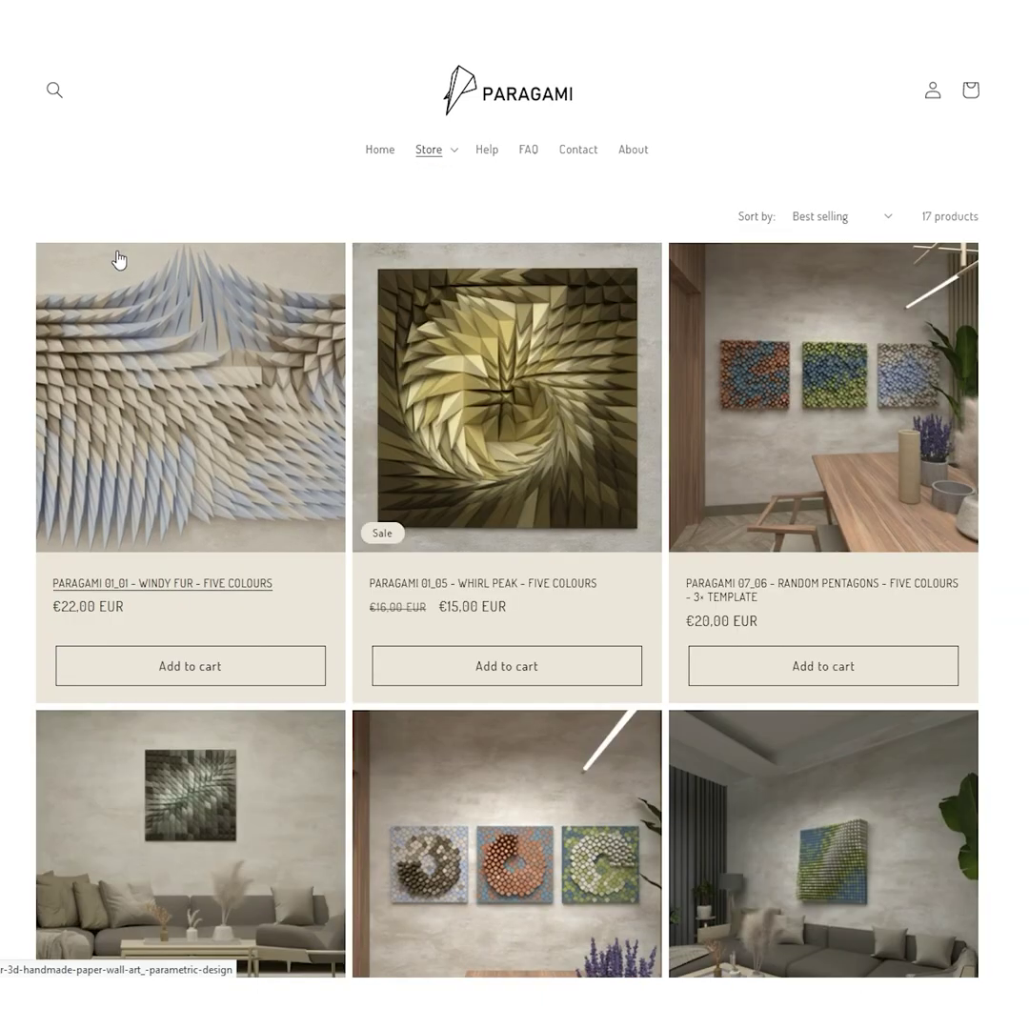
pyautogui.scroll(-5, 162, 278)
pyautogui.scroll(-4, 164, 278)
pyautogui.click(181, 334)
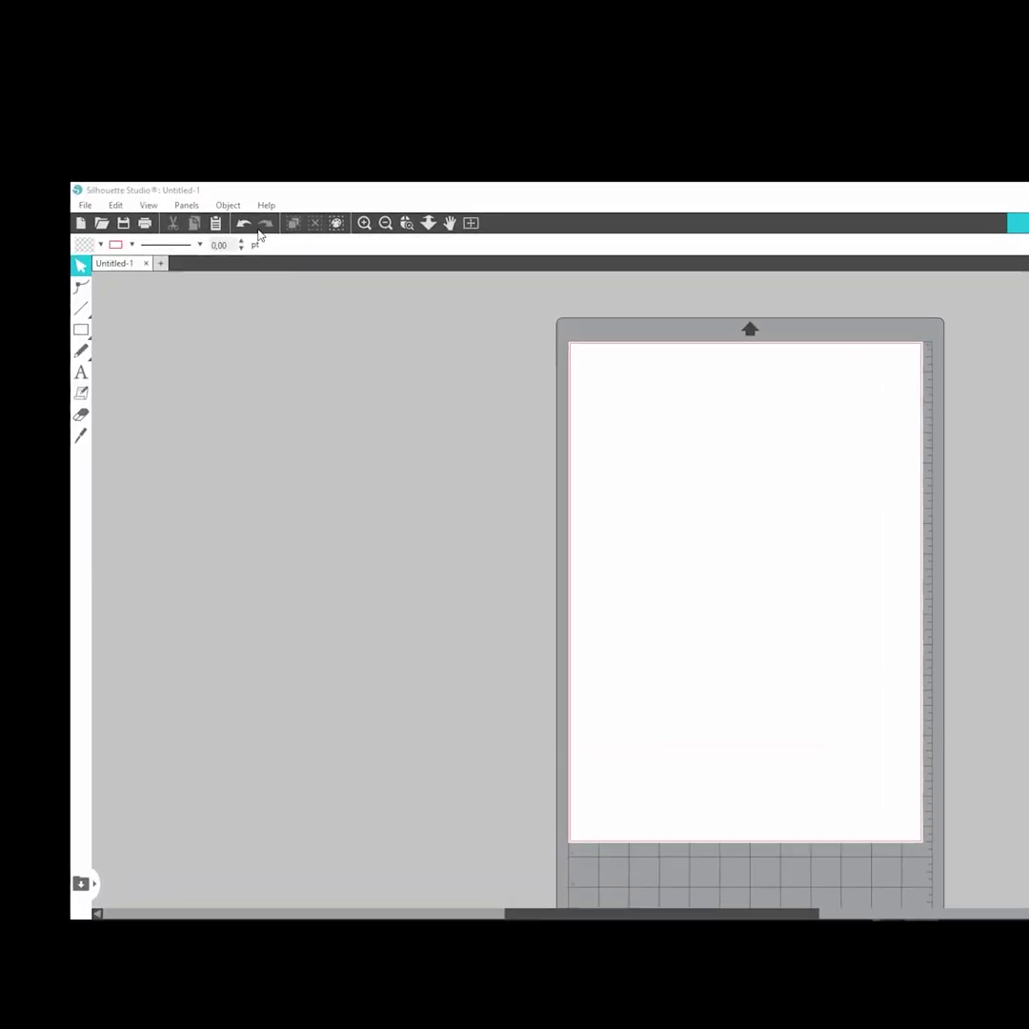
# Step: In Preferences > Import, keep DXF files opening As-is and confirm with OK
pyautogui.click(126, 153)
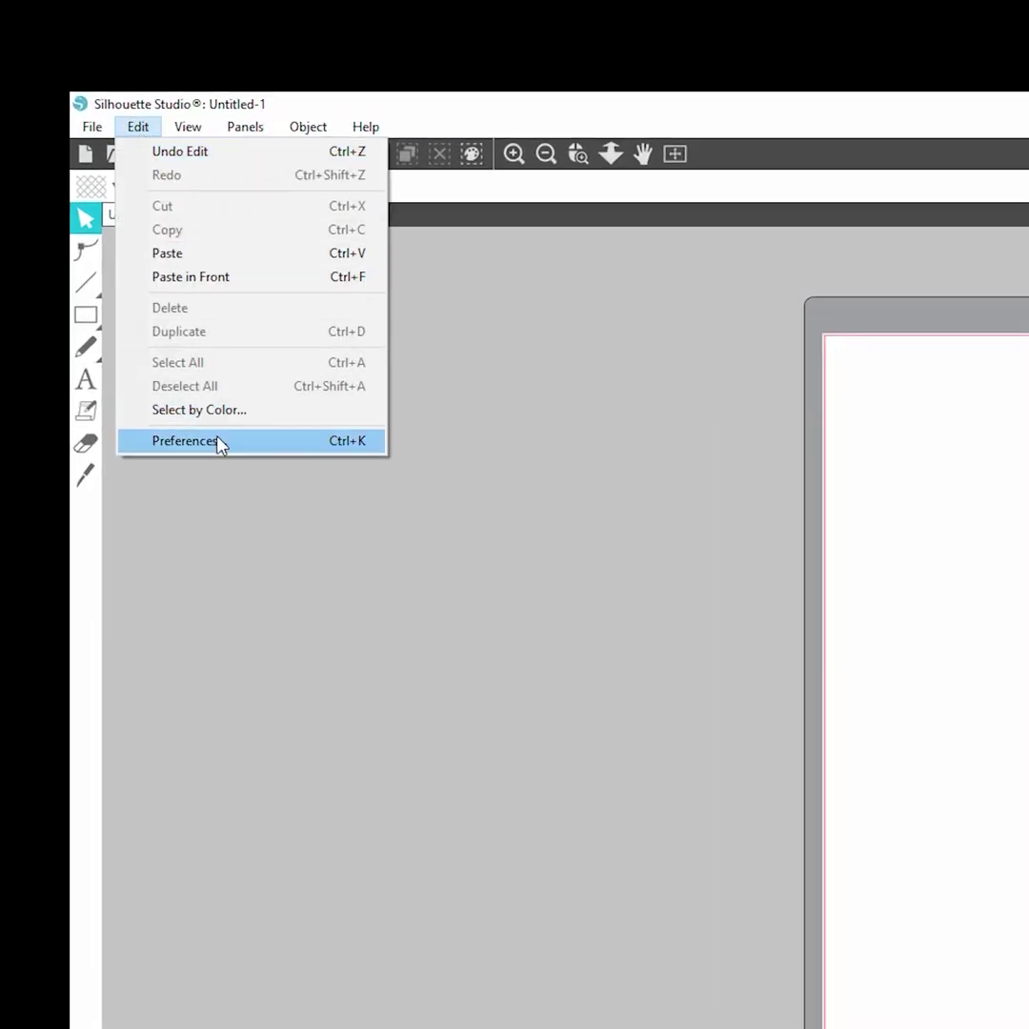
pyautogui.click(185, 440)
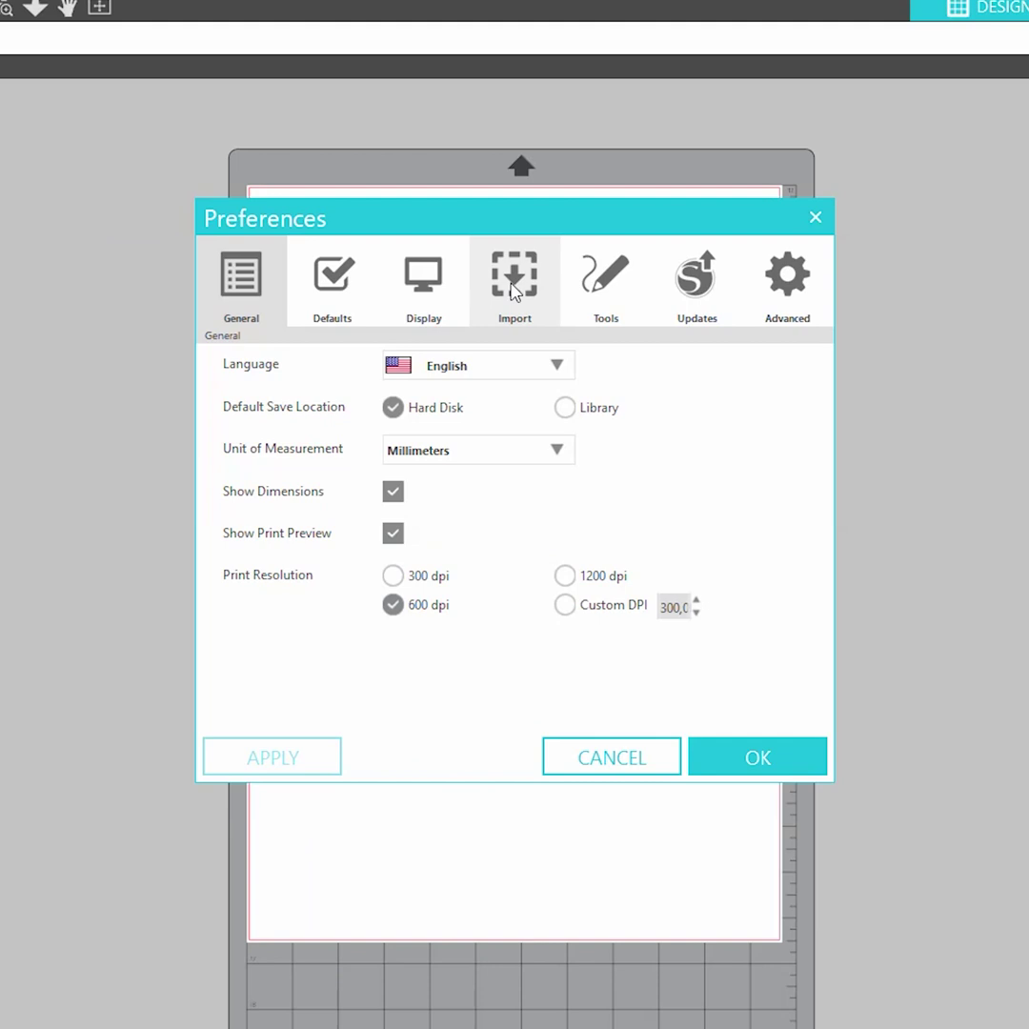
pyautogui.click(514, 289)
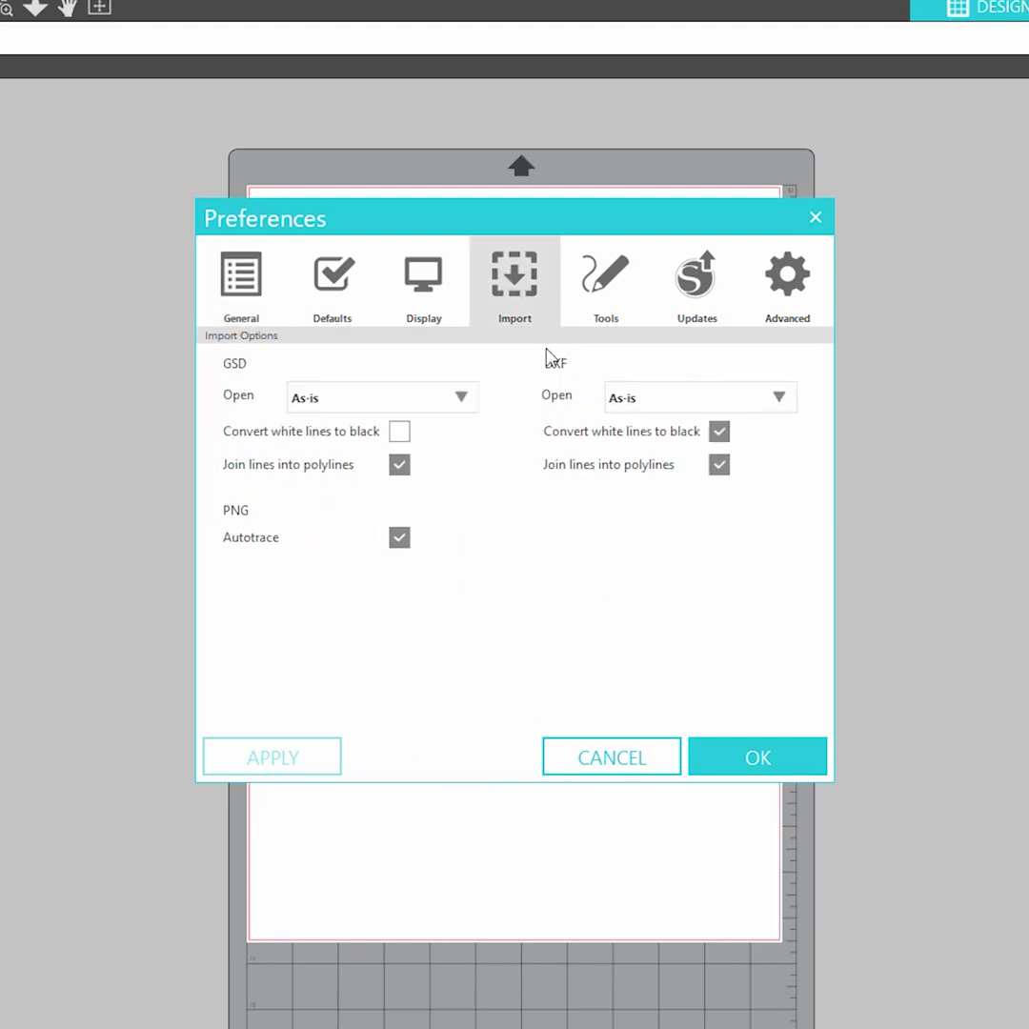
pyautogui.click(634, 405)
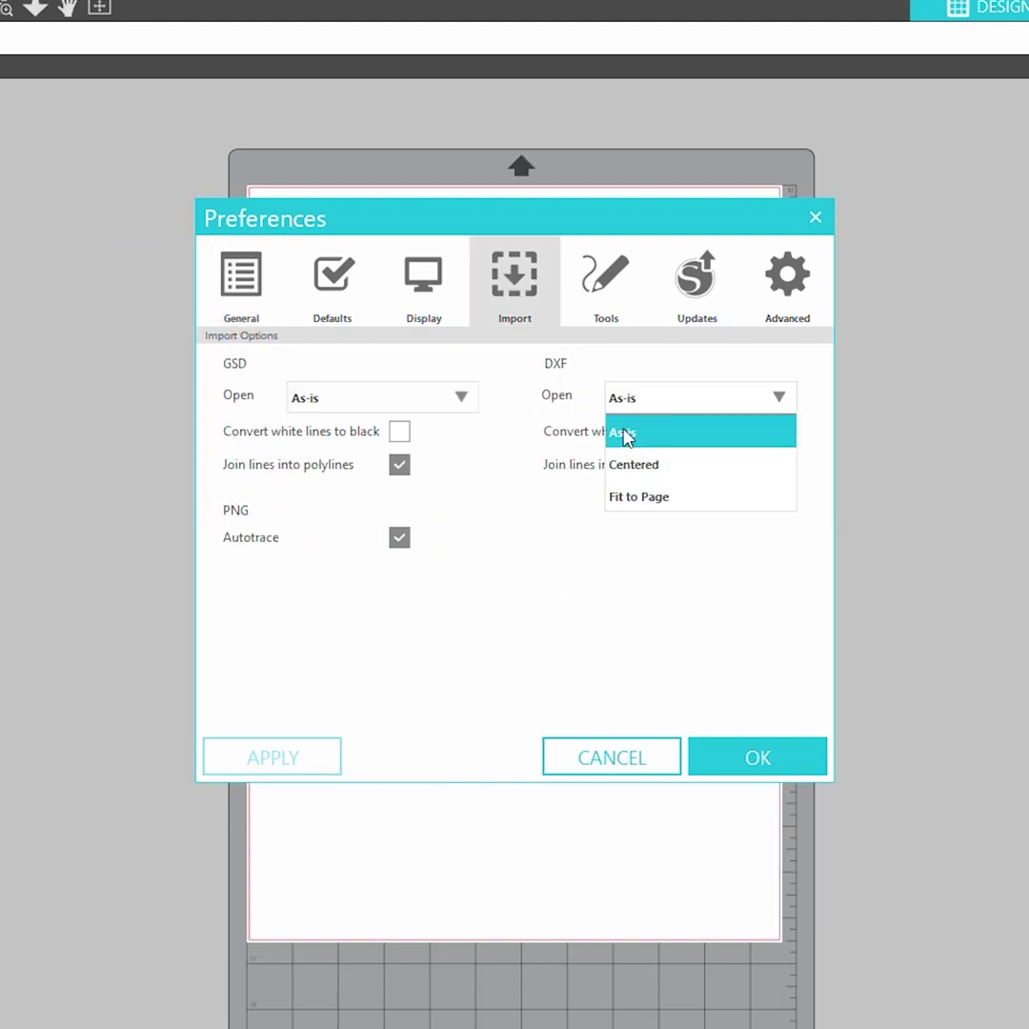
pyautogui.click(644, 435)
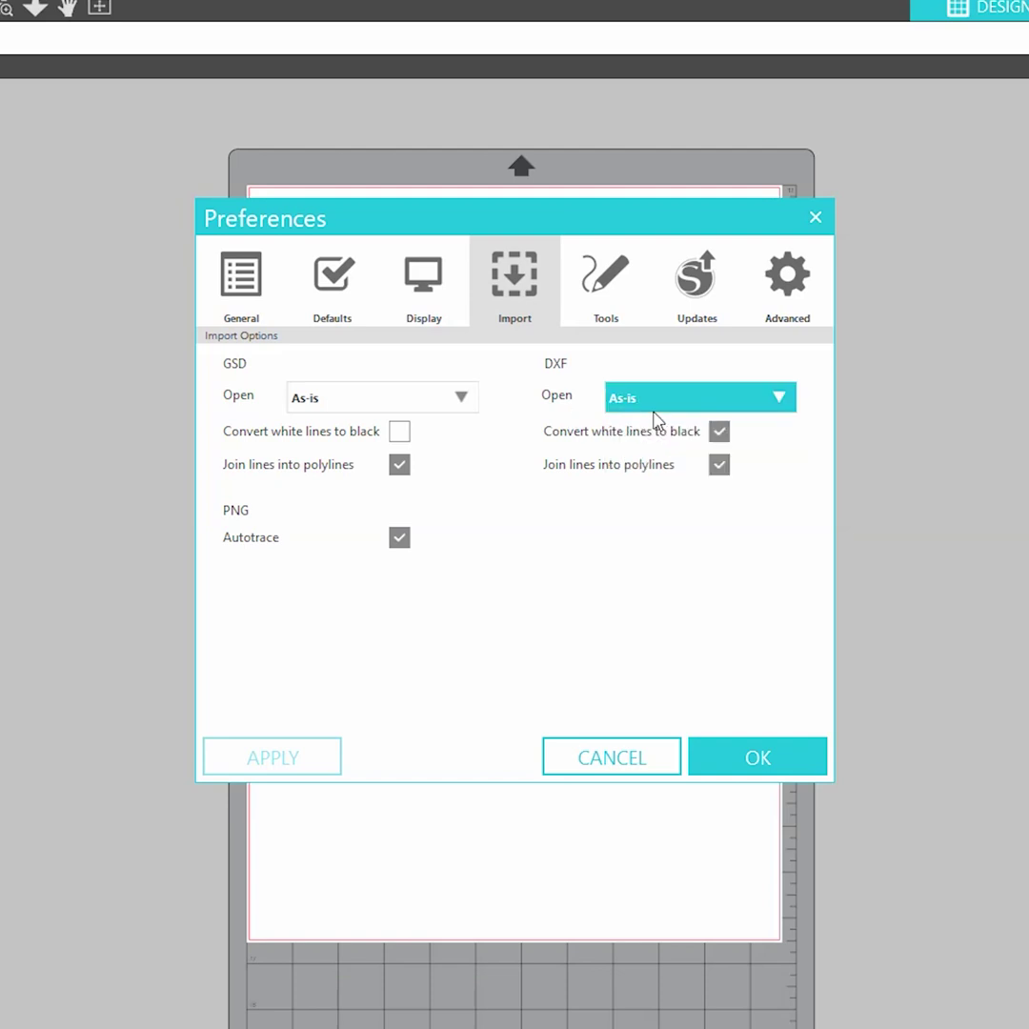
pyautogui.click(759, 762)
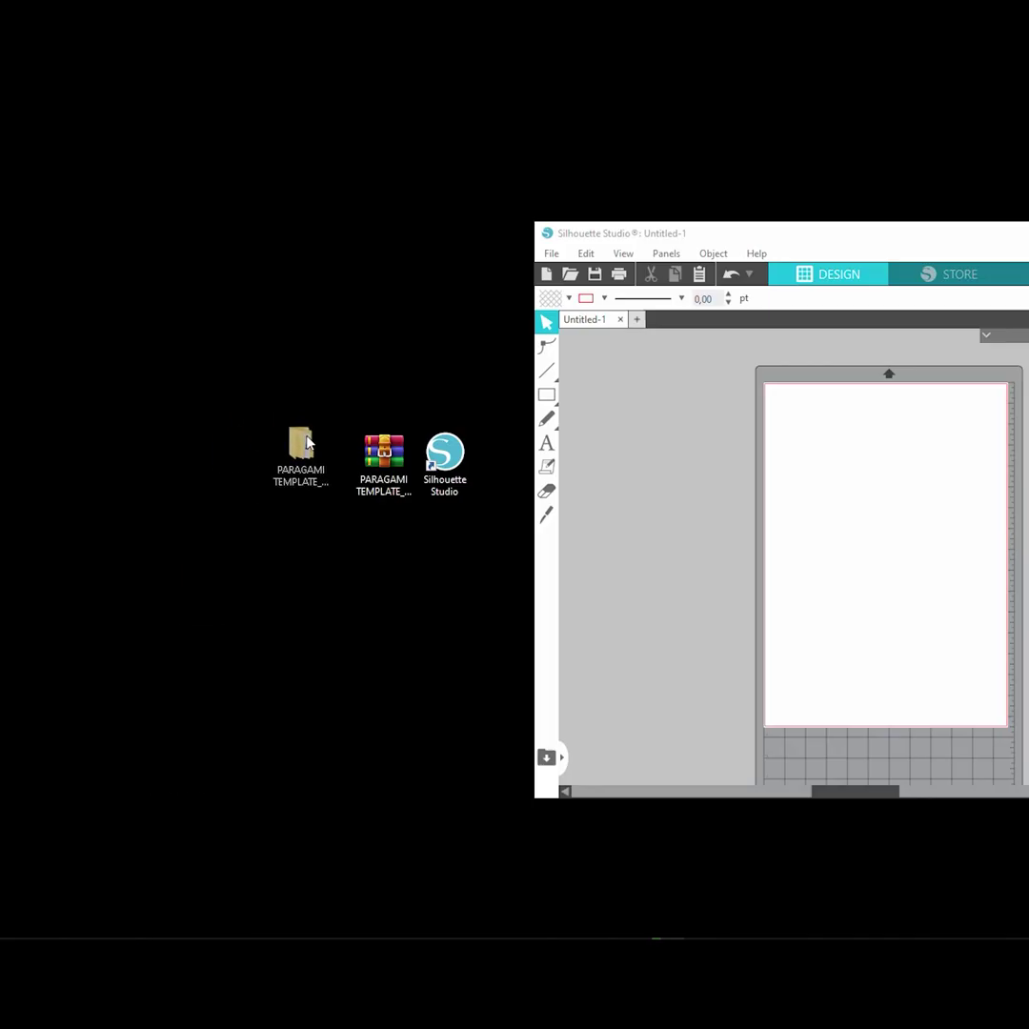
# Step: Open the FIVE_COLOURS_DXF_SHEETS_CONTINUOUS folder with Silhouette Studio arranged alongside it
pyautogui.doubleClick(303, 444)
pyautogui.moveTo(1001, 239); pyautogui.dragTo(770, 495)
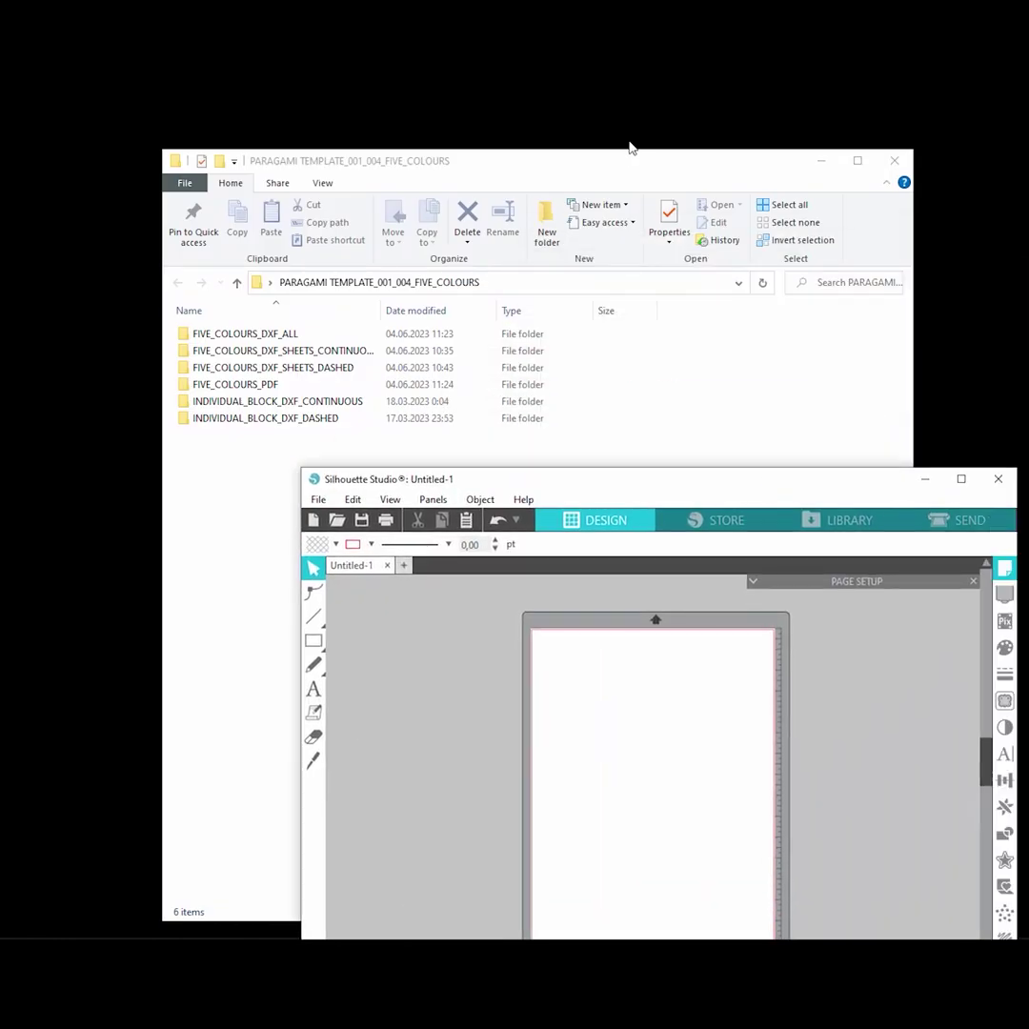
pyautogui.moveTo(629, 148); pyautogui.dragTo(593, 151)
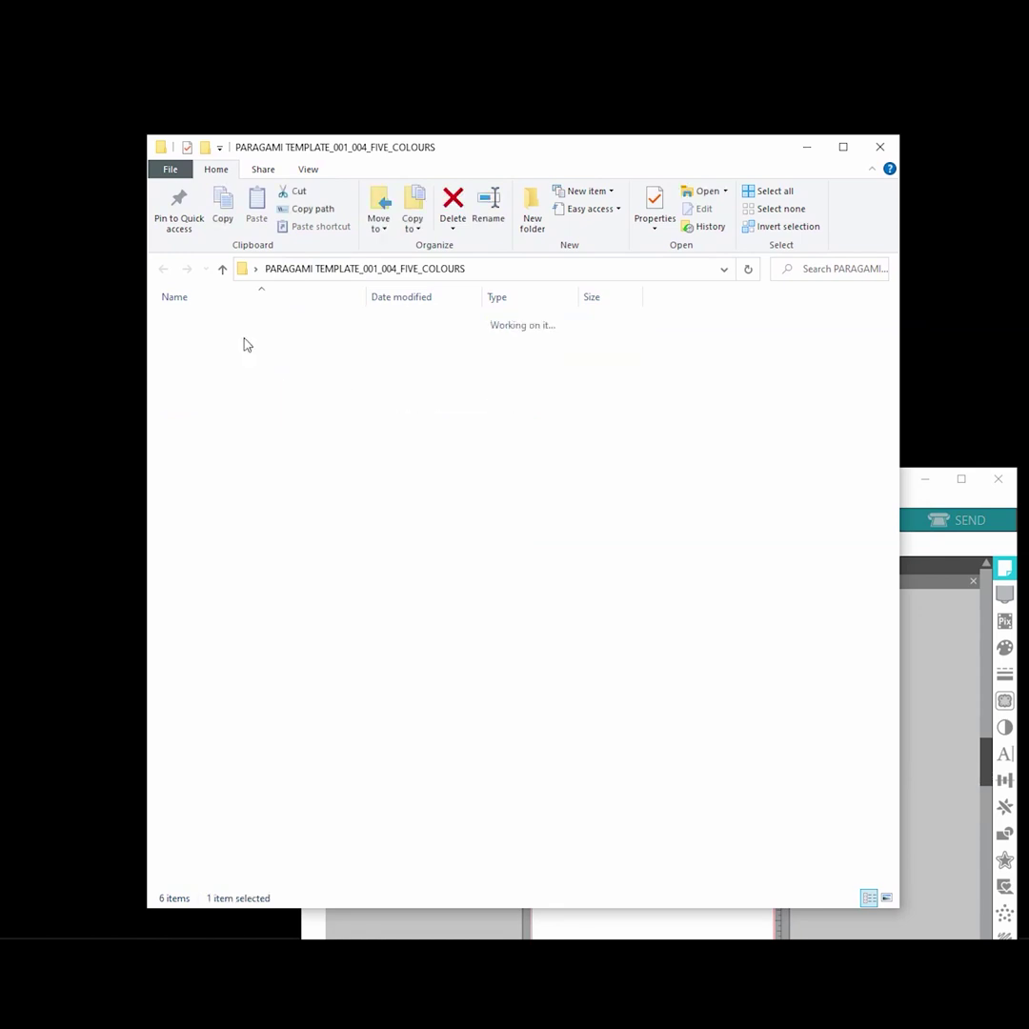
pyautogui.doubleClick(246, 341)
# Step: Drag the first DXF sheet onto the Silhouette Studio mat and move it up
pyautogui.click(277, 328)
pyautogui.moveTo(231, 328); pyautogui.dragTo(657, 923)
pyautogui.click(929, 506)
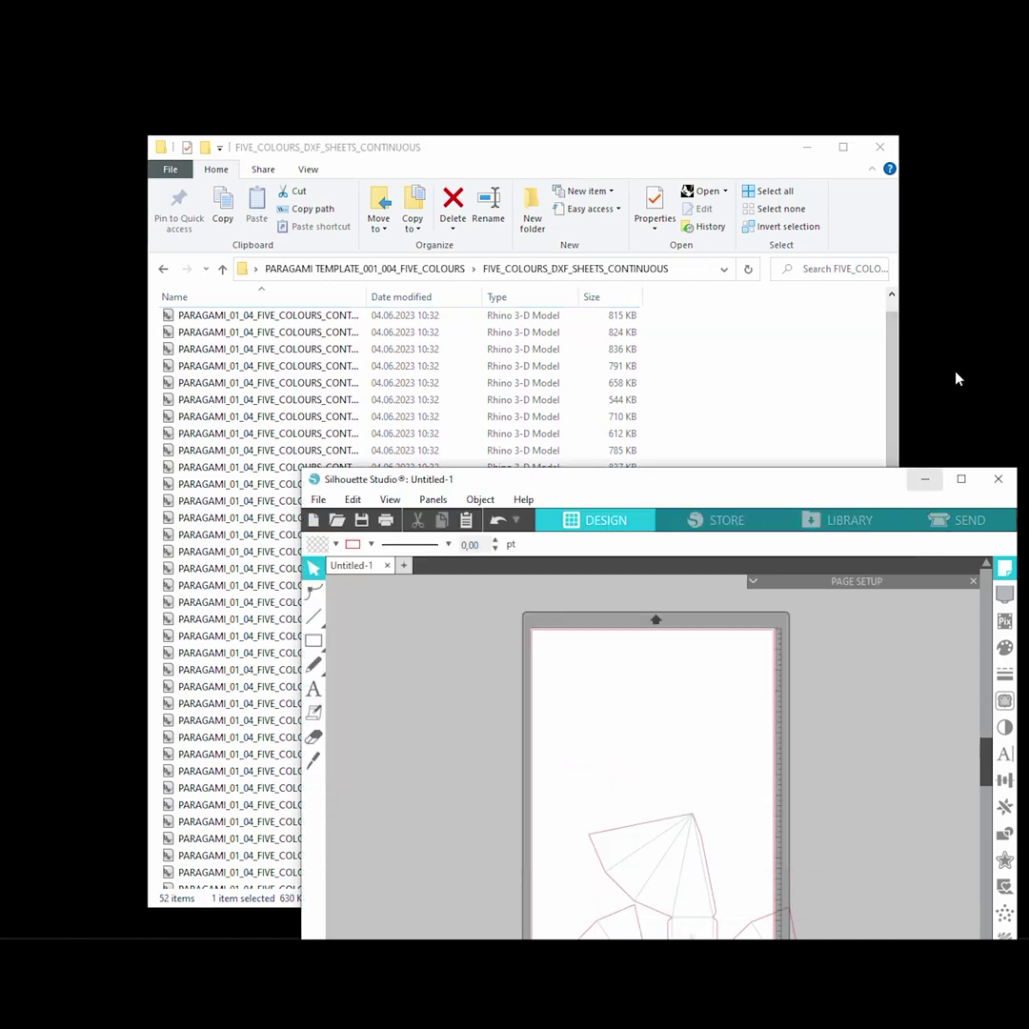
pyautogui.moveTo(696, 497); pyautogui.dragTo(710, 248)
pyautogui.moveTo(664, 604); pyautogui.dragTo(641, 464)
# Step: Rotate the template sheet 90° to 267,78 x 366,39 mm and fit it within the A3 page
pyautogui.press('super+Up')
pyautogui.click(552, 475)
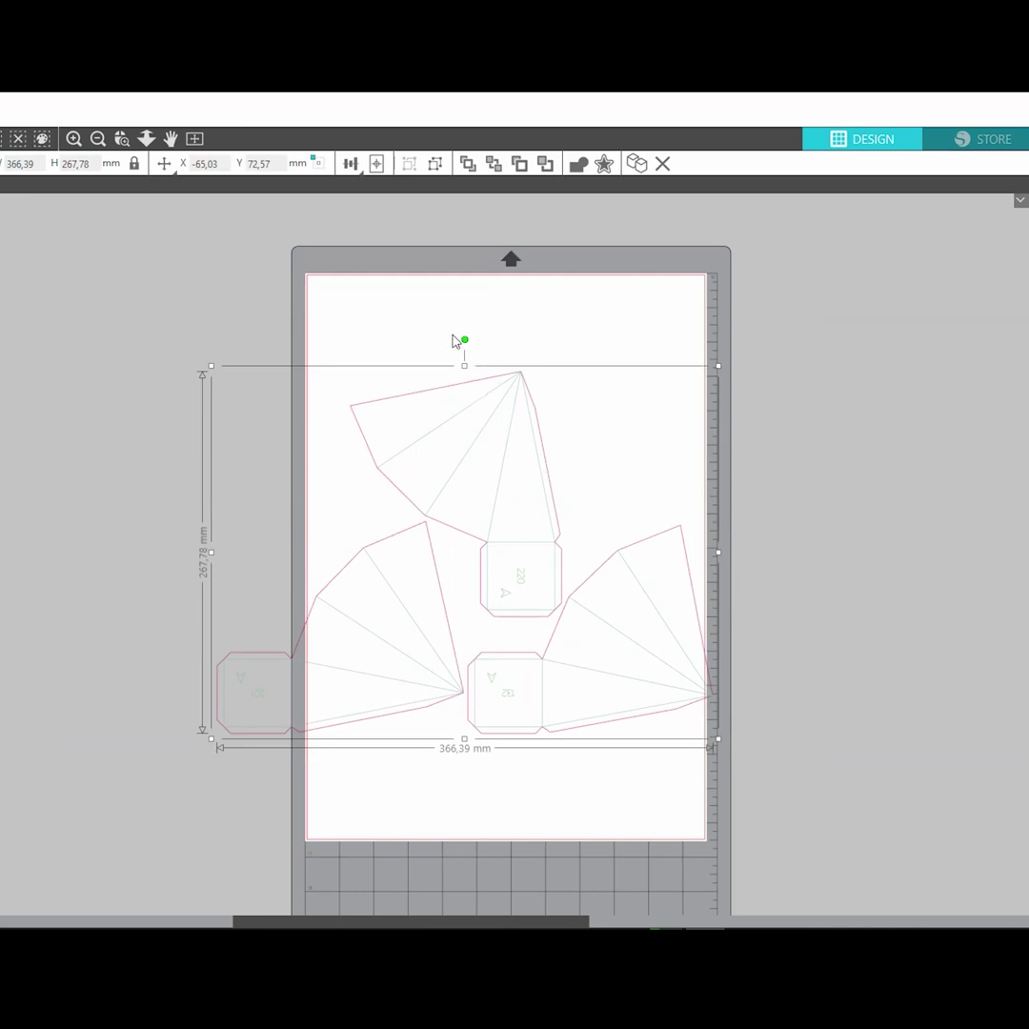
pyautogui.moveTo(467, 339); pyautogui.dragTo(649, 562)
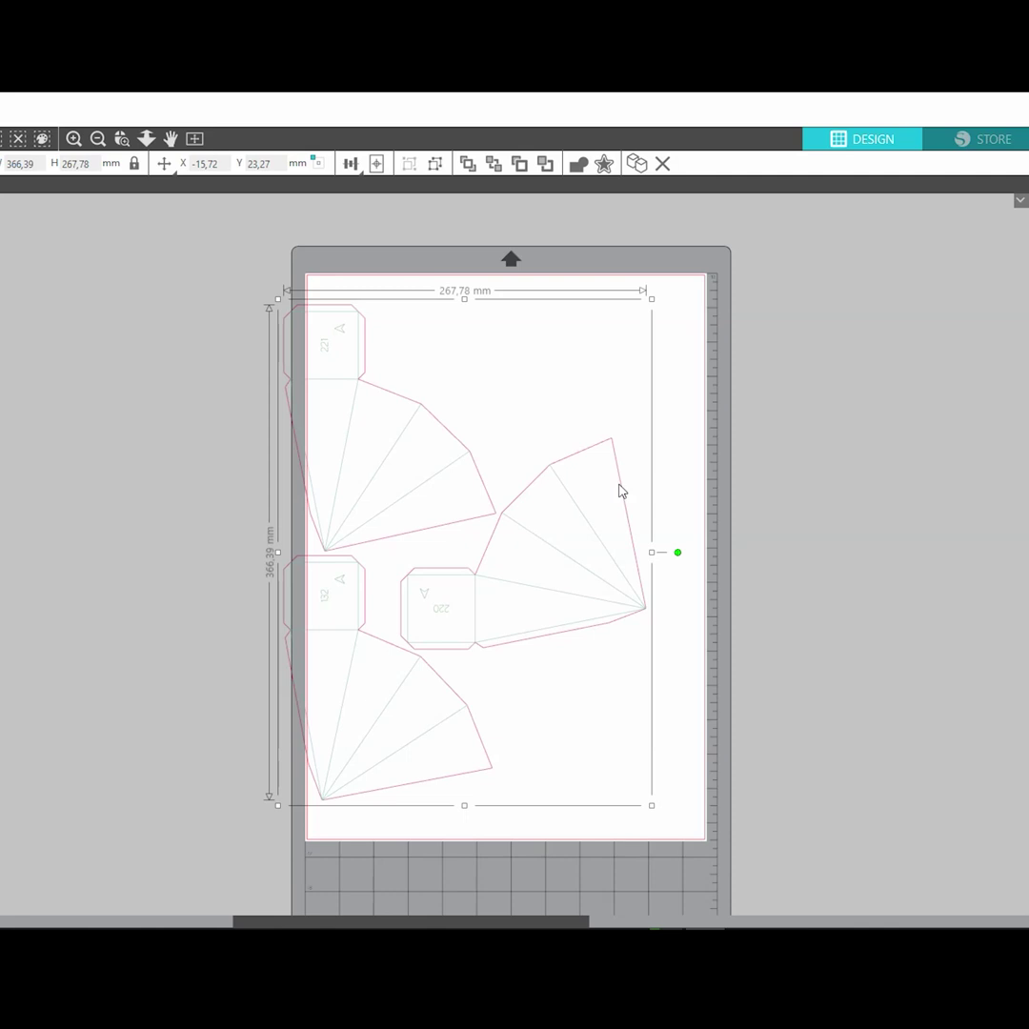
pyautogui.moveTo(621, 491); pyautogui.dragTo(666, 489)
pyautogui.click(838, 315)
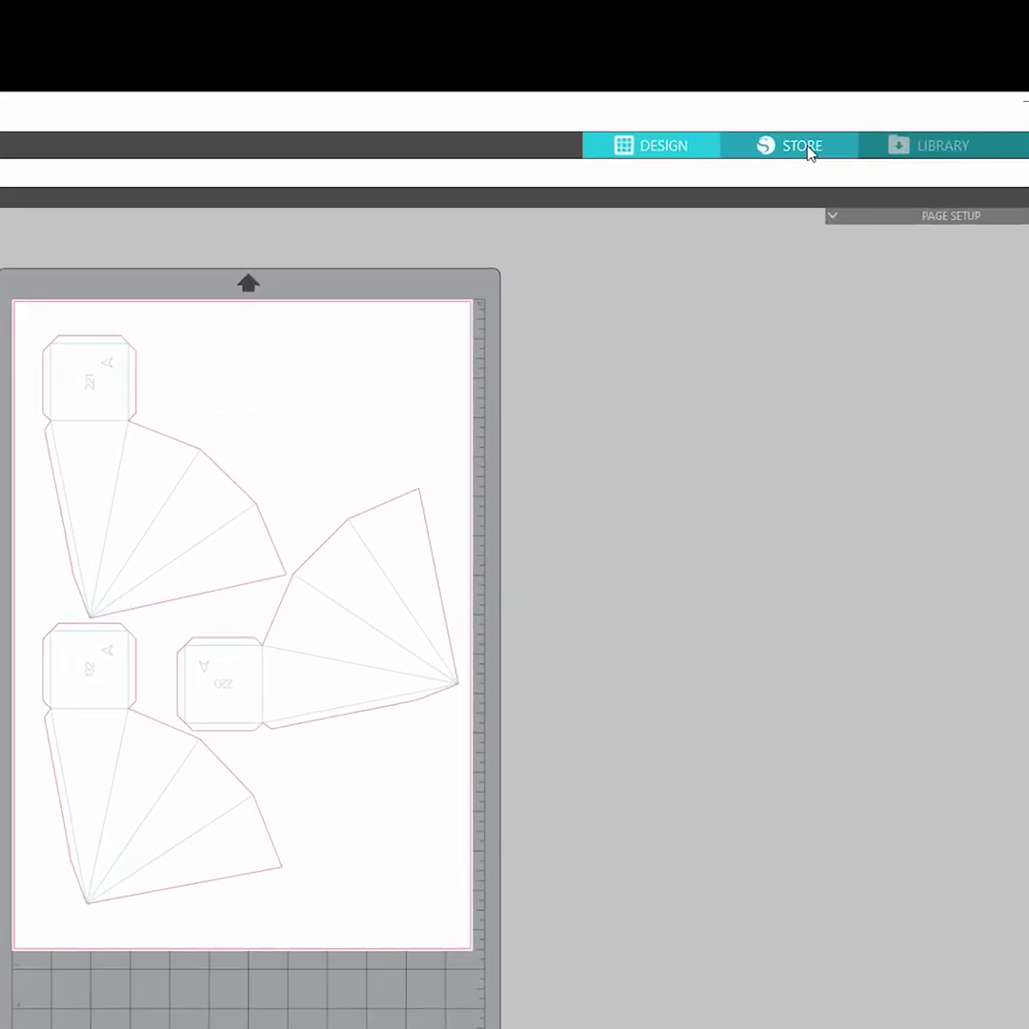
# Step: Switch the Send panel to Line mode, preview red, teal and green lines, keeping Cardstock, Plain
pyautogui.click(855, 158)
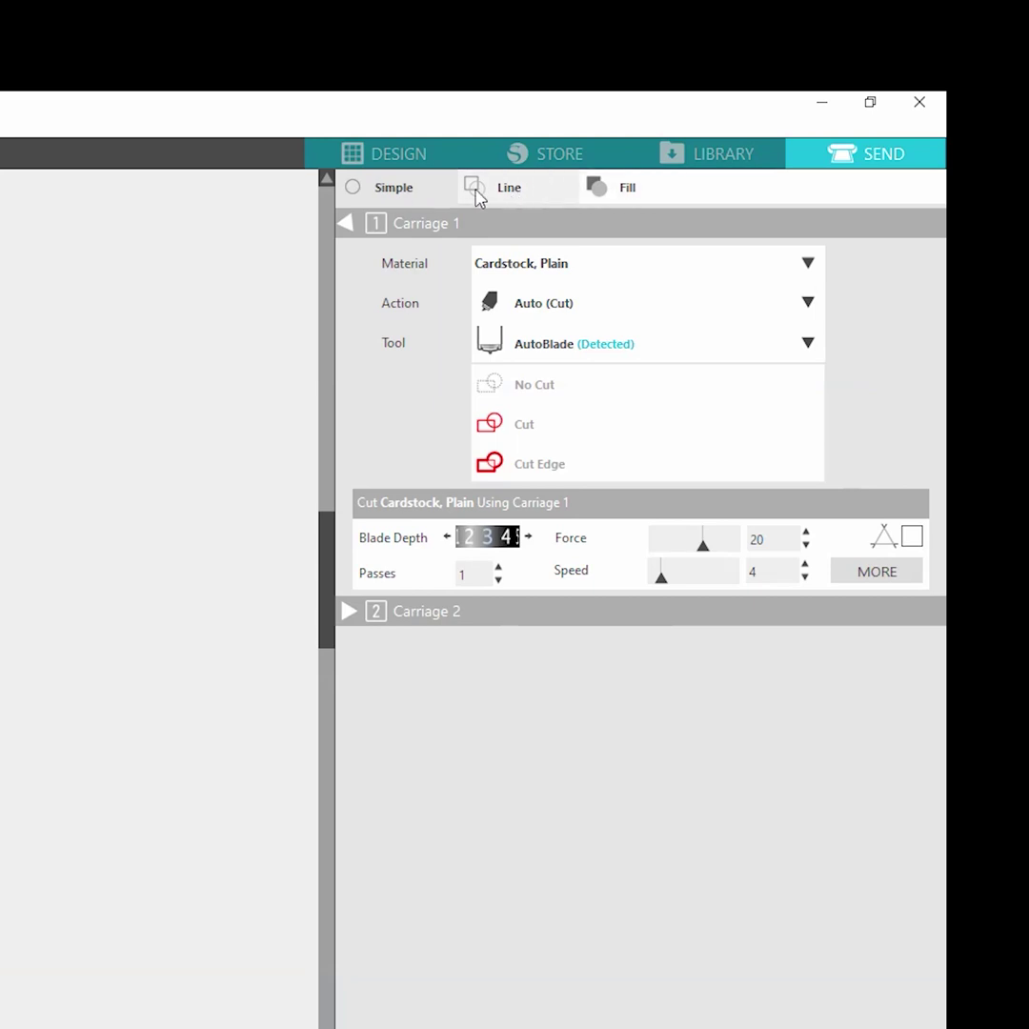
pyautogui.click(484, 191)
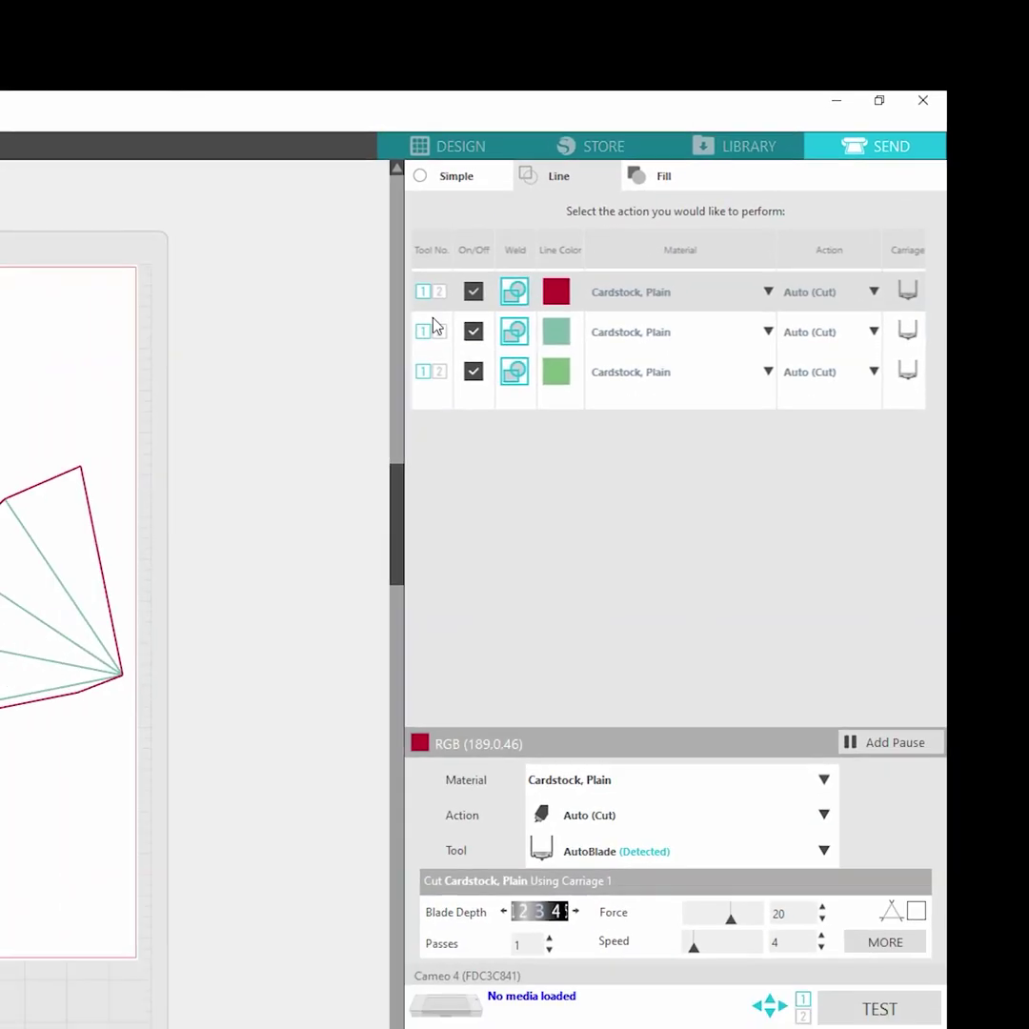
pyautogui.click(501, 354)
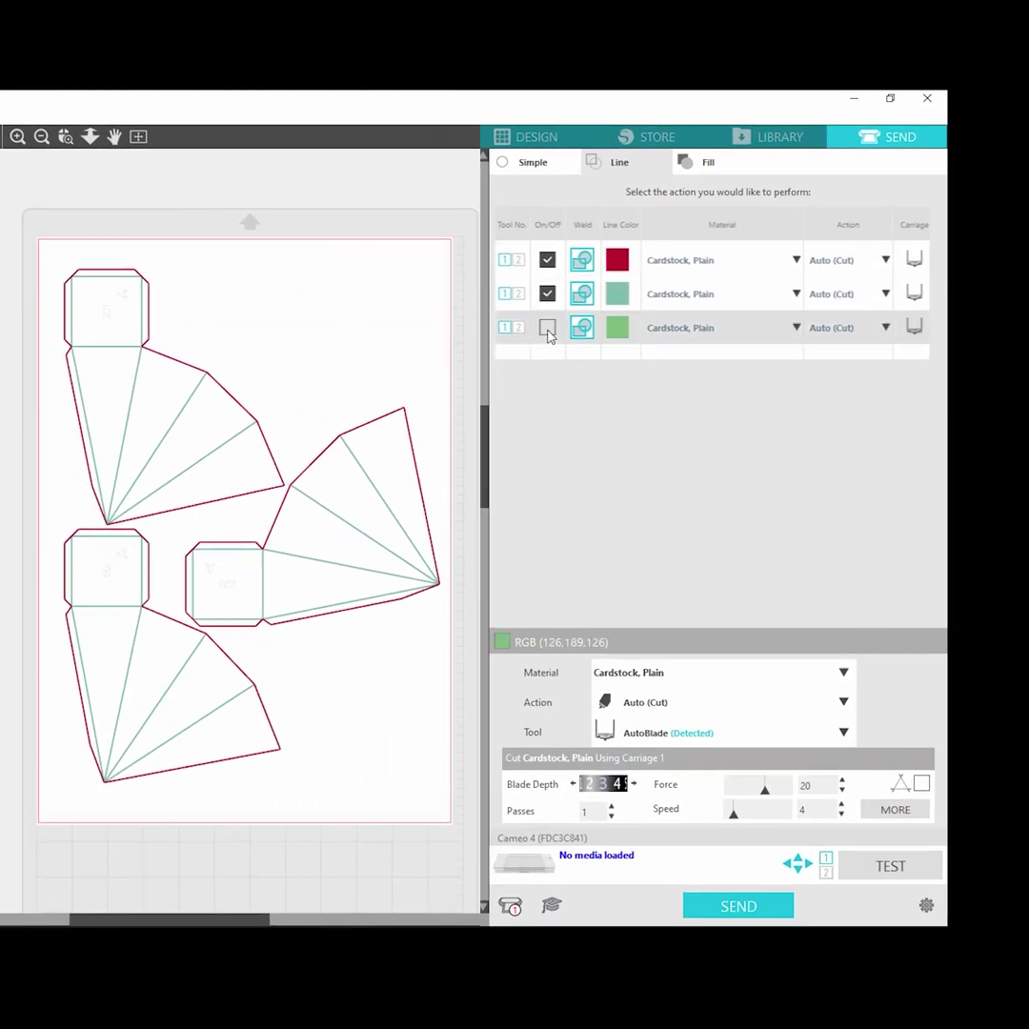
pyautogui.click(548, 328)
pyautogui.click(548, 293)
pyautogui.click(548, 294)
pyautogui.click(548, 261)
pyautogui.click(548, 261)
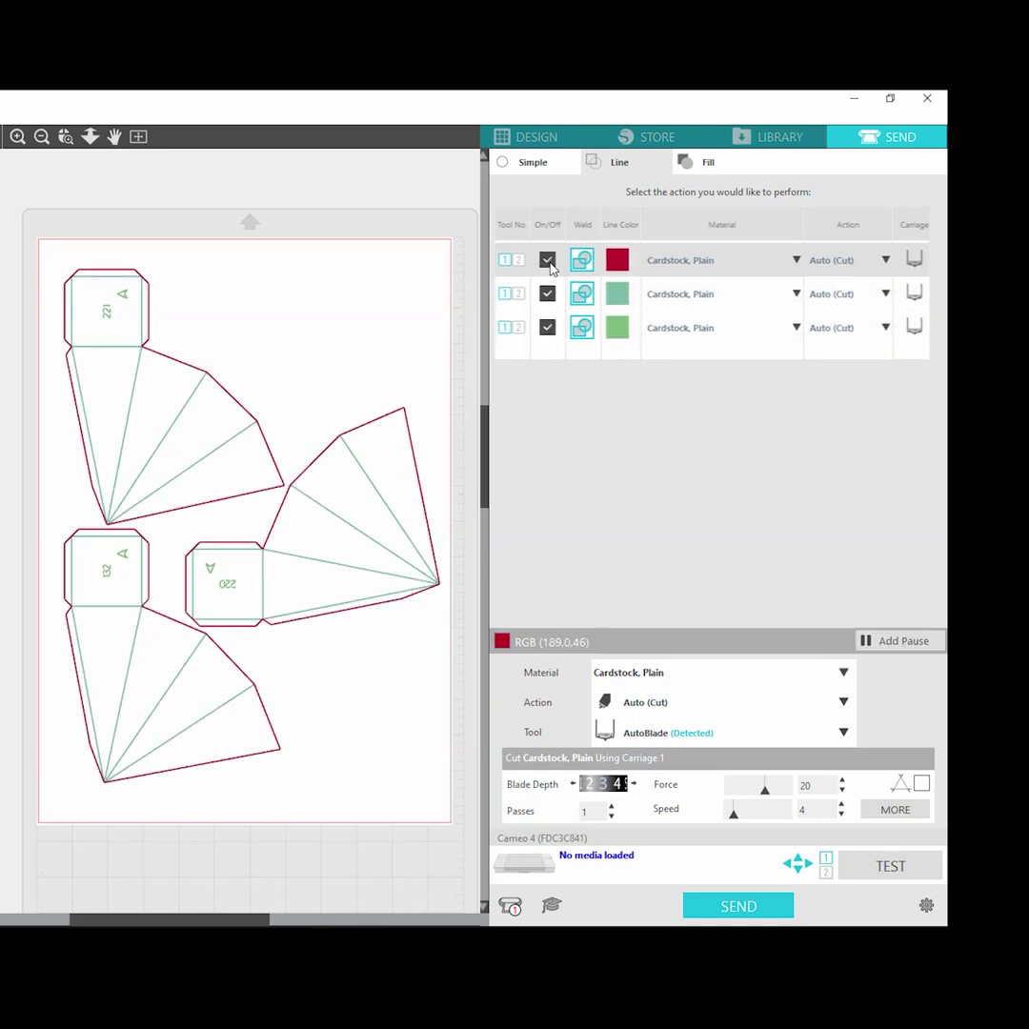
pyautogui.click(678, 262)
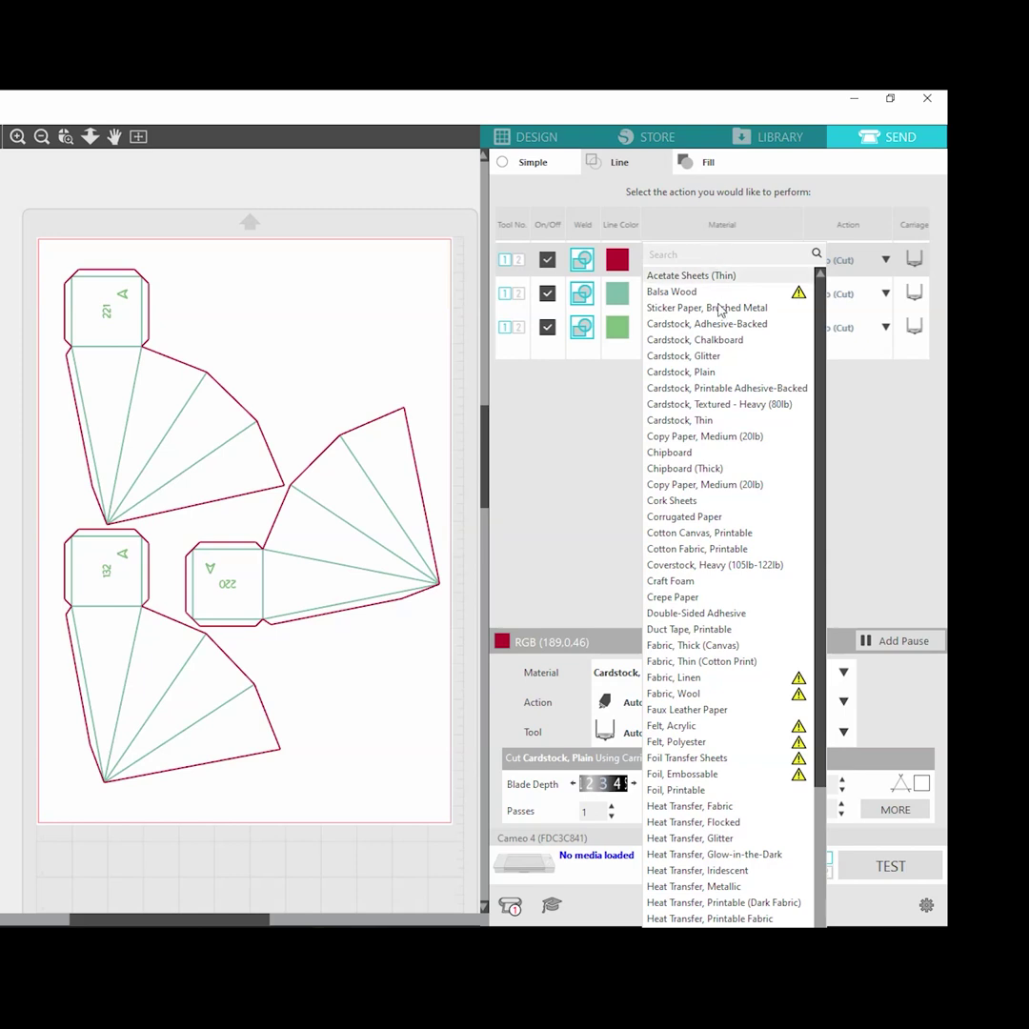
pyautogui.click(671, 245)
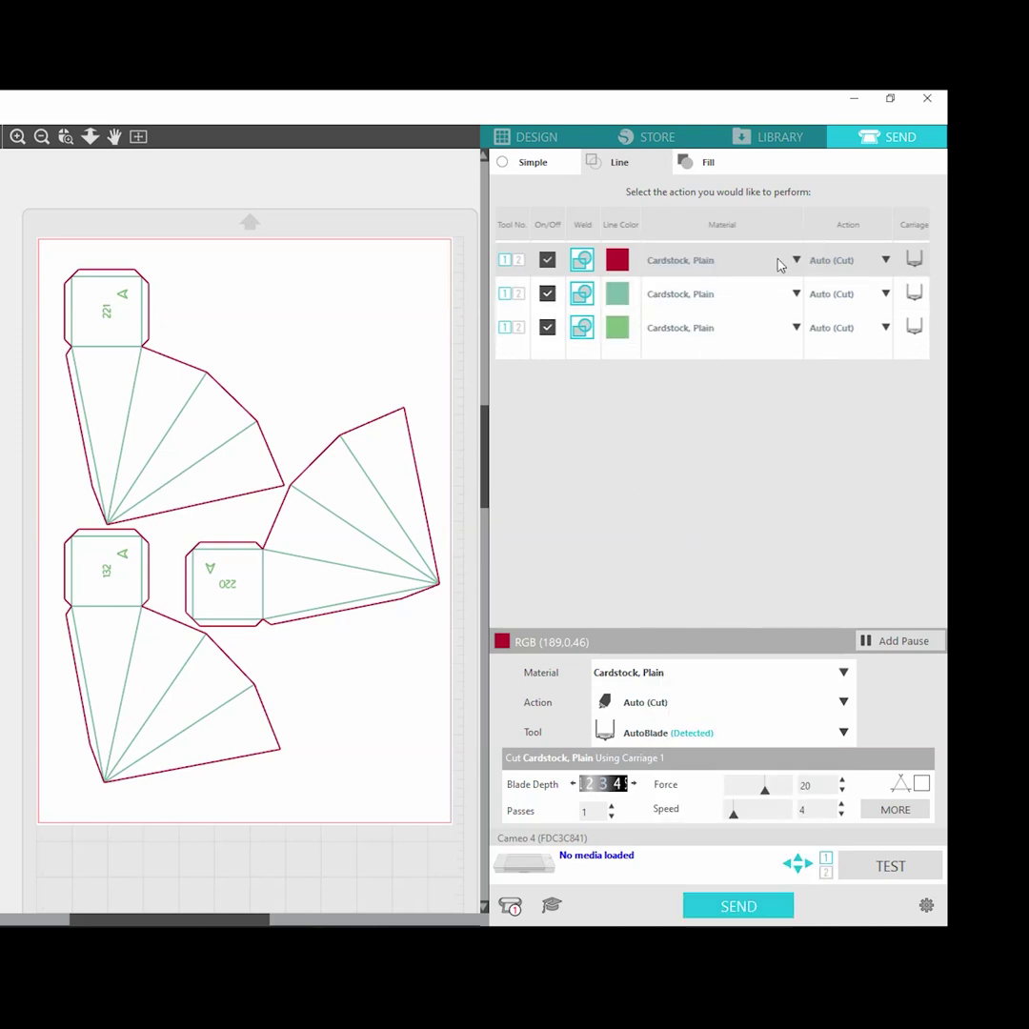
# Step: Set the teal and green lines to Score, then connect the Cameo 4 (FDC3C841)
pyautogui.click(845, 302)
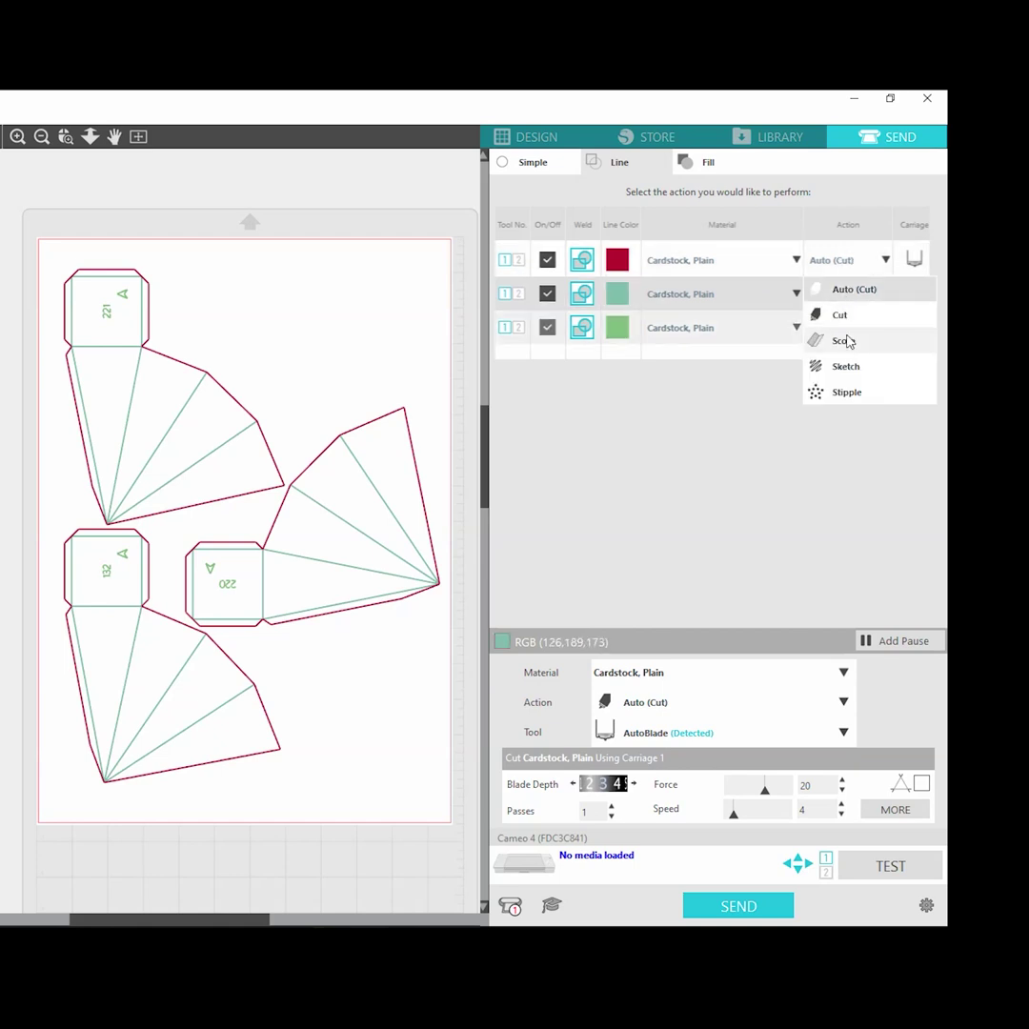
pyautogui.click(845, 344)
pyautogui.click(843, 333)
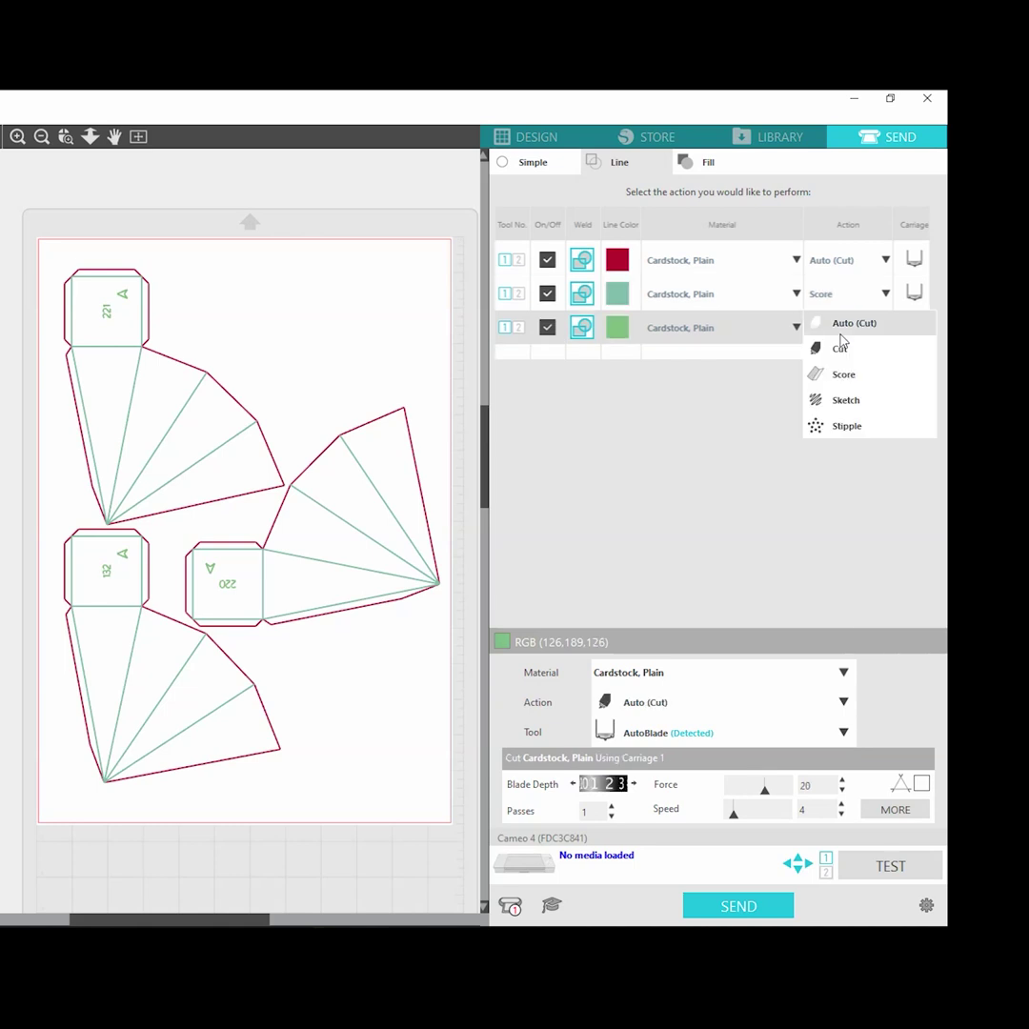
pyautogui.click(844, 376)
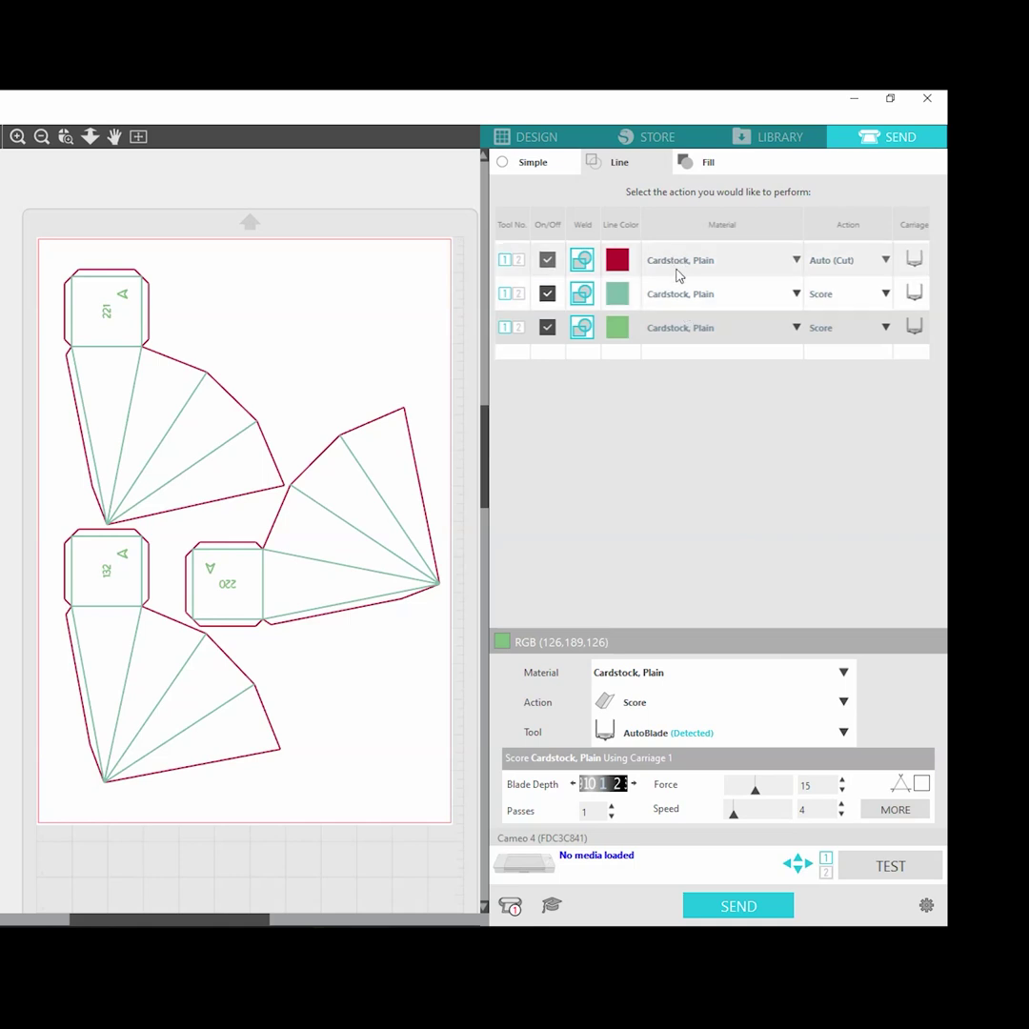
pyautogui.click(512, 904)
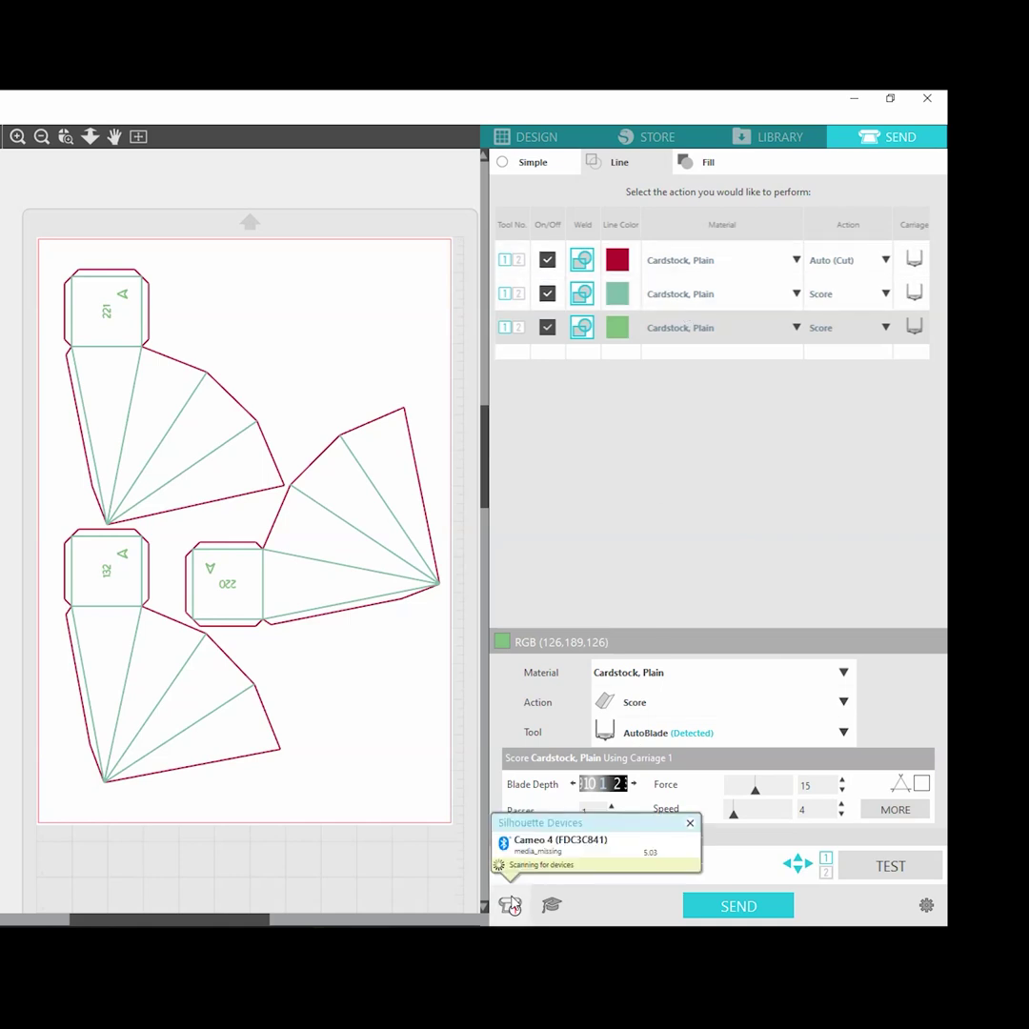
pyautogui.click(574, 846)
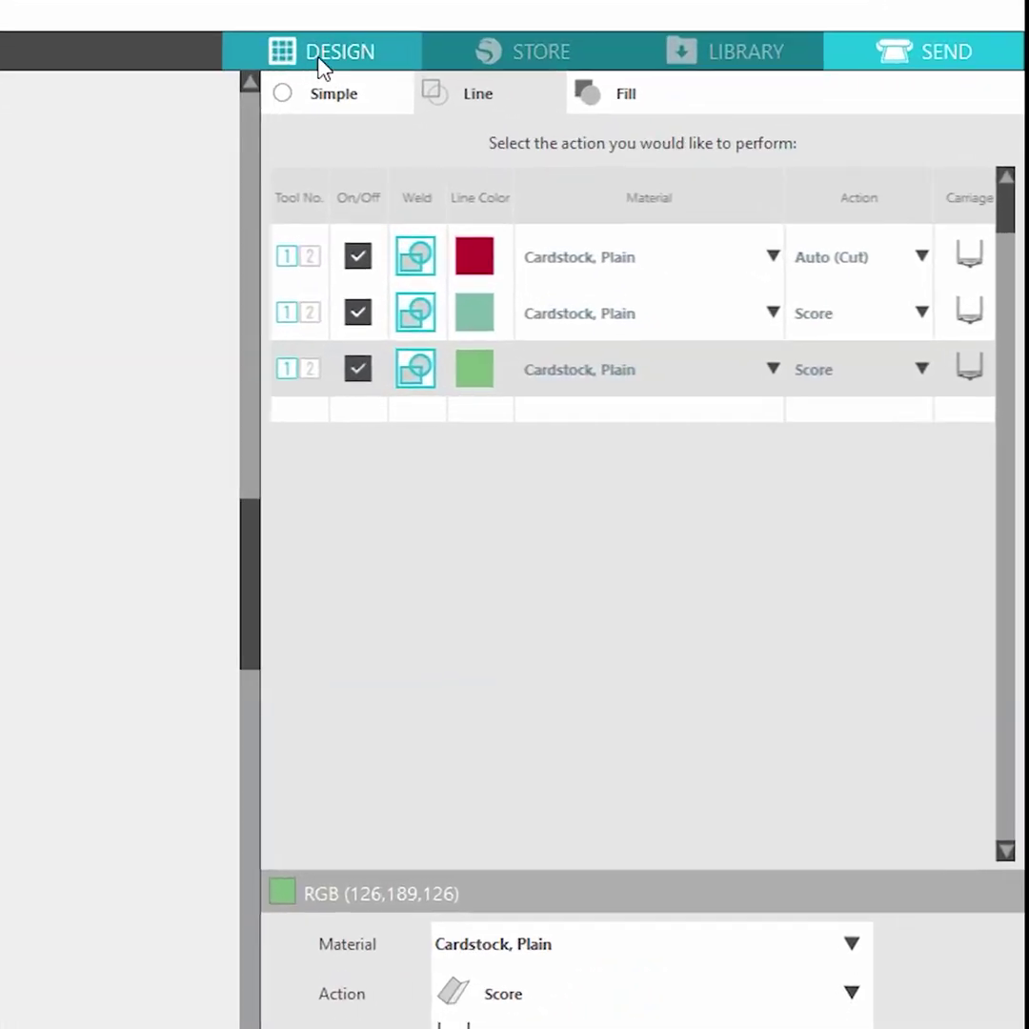
# Step: In Design view, ungroup the template net, then select all pieces with Ctrl+A and nudge them
pyautogui.click(381, 86)
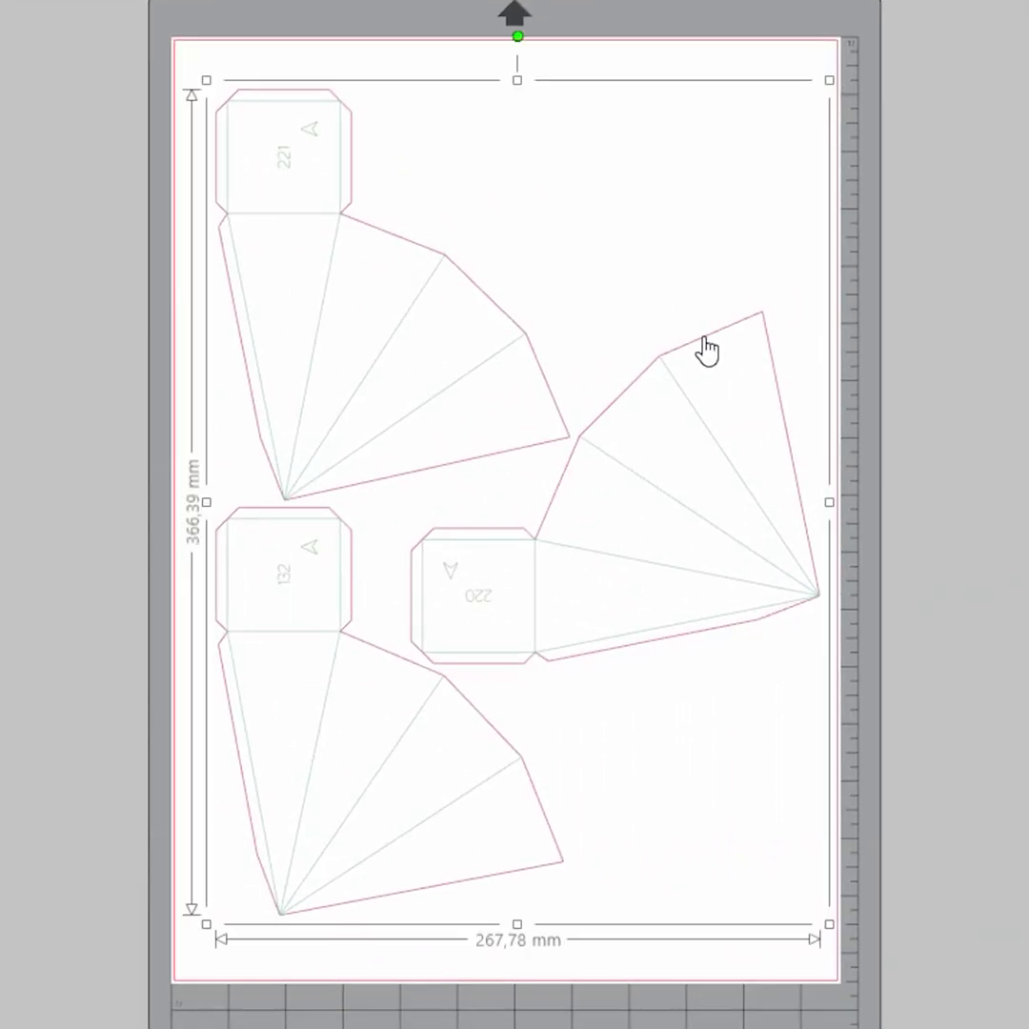
pyautogui.moveTo(706, 351)
pyautogui.mouseDown()
pyautogui.moveTo(712, 368)
pyautogui.moveTo(712, 326)
pyautogui.moveTo(714, 339)
pyautogui.mouseUp()
pyautogui.rightClick(713, 338)
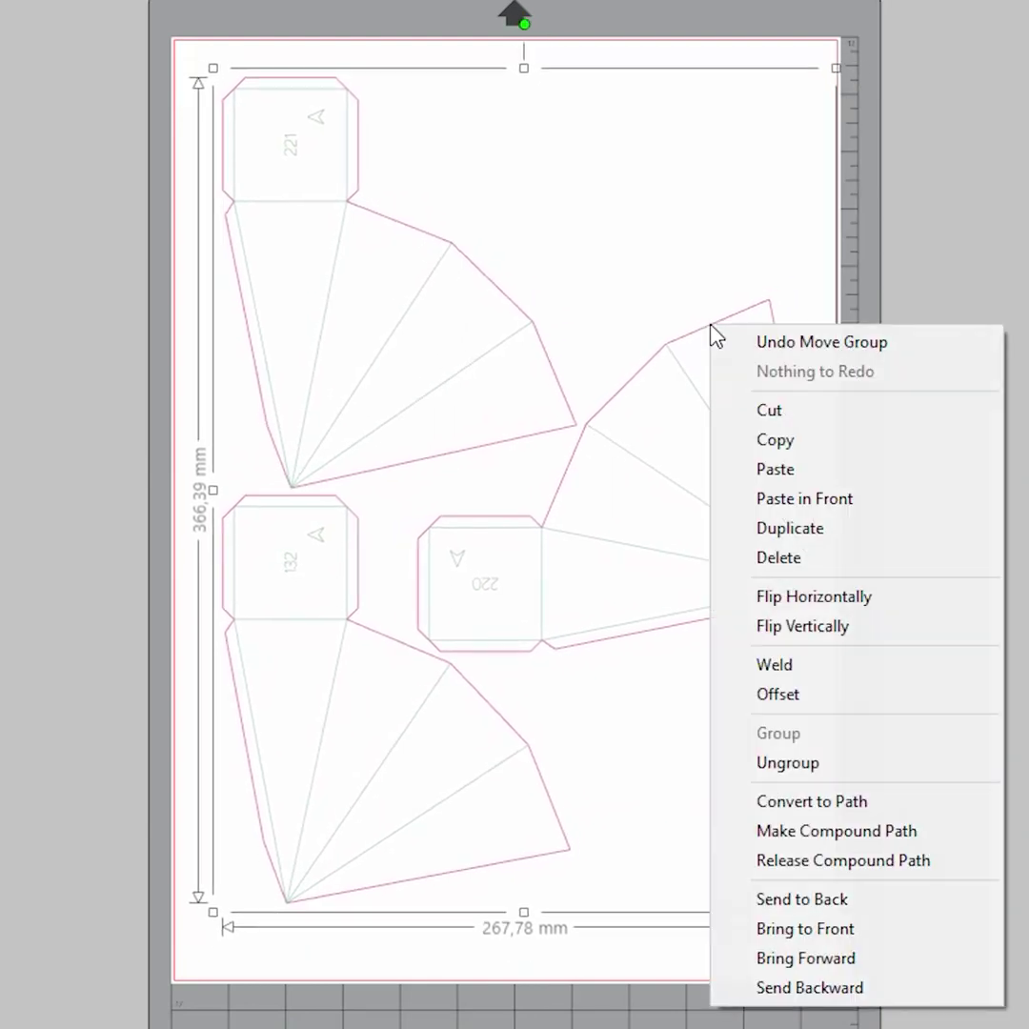
pyautogui.click(774, 767)
pyautogui.click(907, 425)
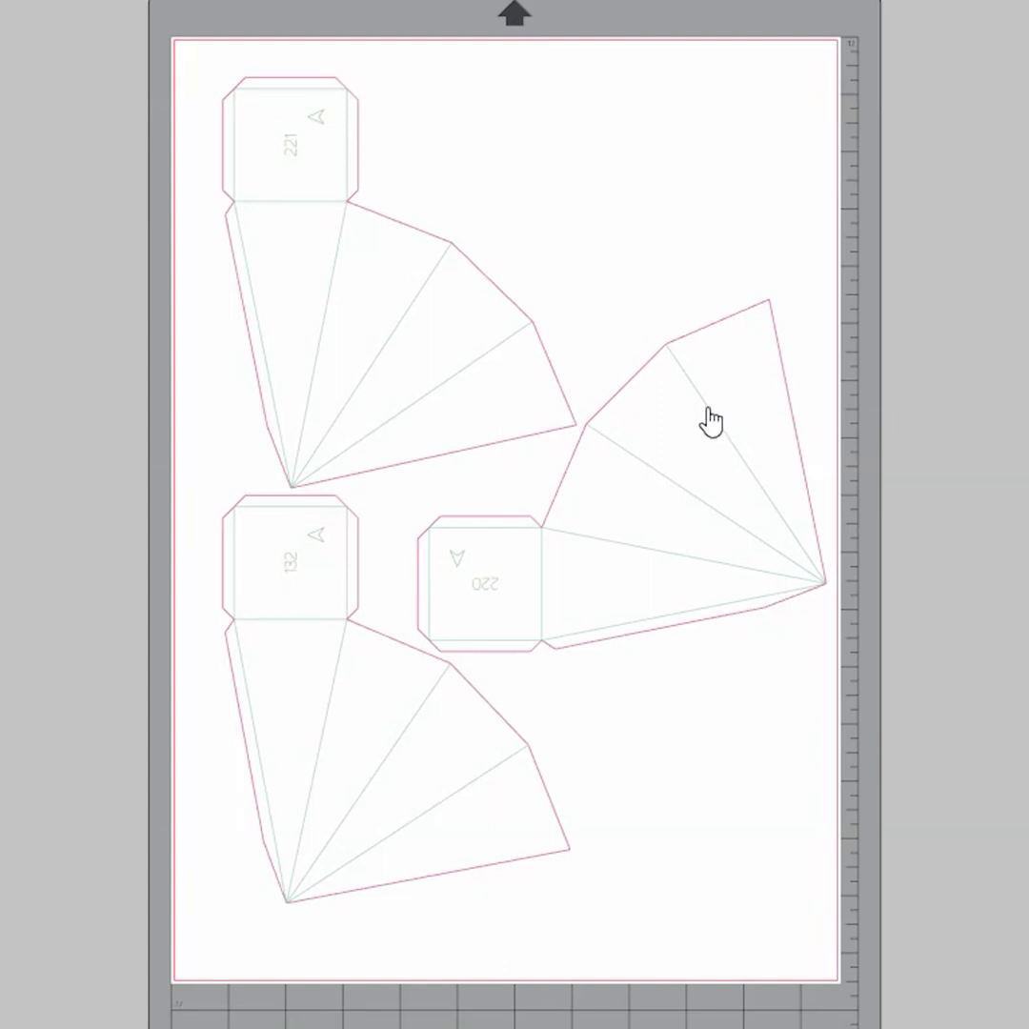
pyautogui.hotkey('ctrl', 'a')
pyautogui.moveTo(710, 420)
pyautogui.mouseDown()
pyautogui.moveTo(716, 446)
pyautogui.moveTo(731, 397)
pyautogui.moveTo(703, 417)
pyautogui.mouseUp()
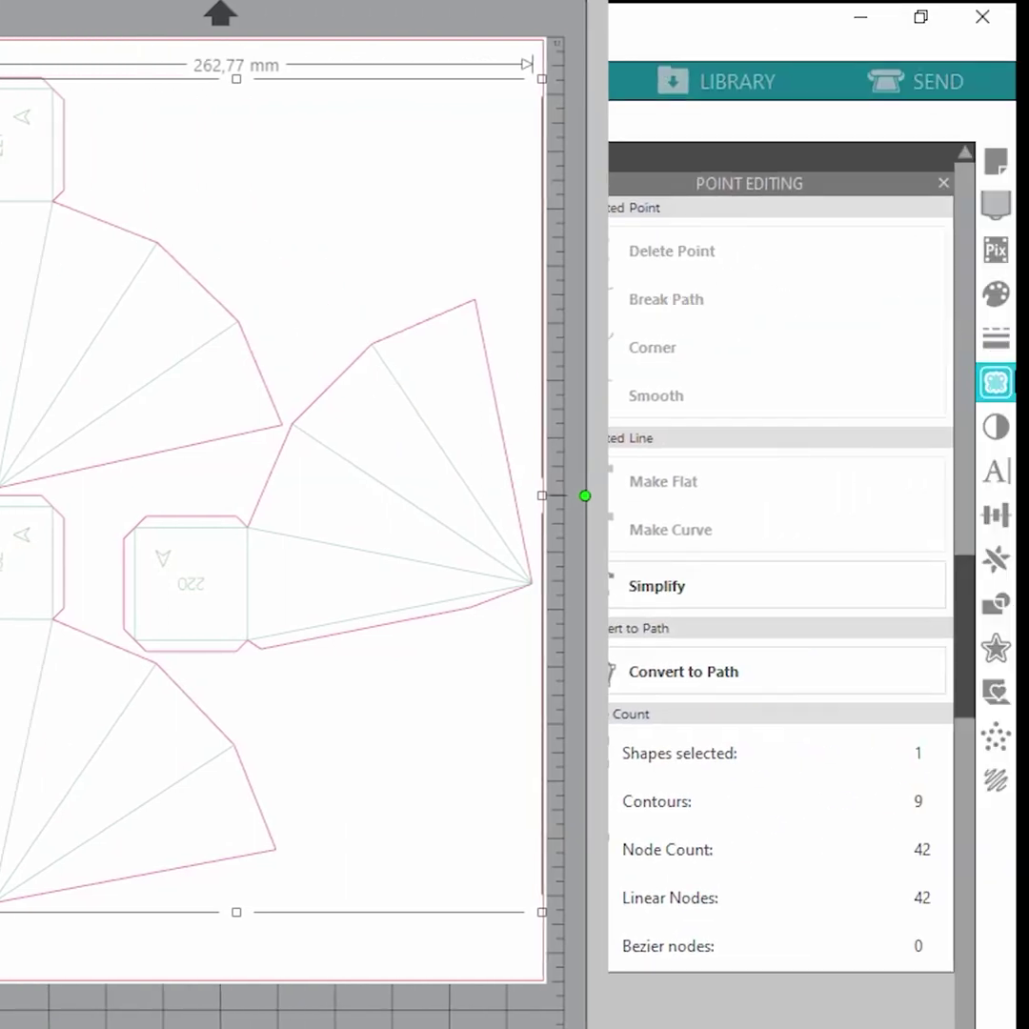
# Step: Apply a dashed line style to the selected green fold lines
pyautogui.click(996, 337)
pyautogui.click(767, 294)
pyautogui.click(759, 420)
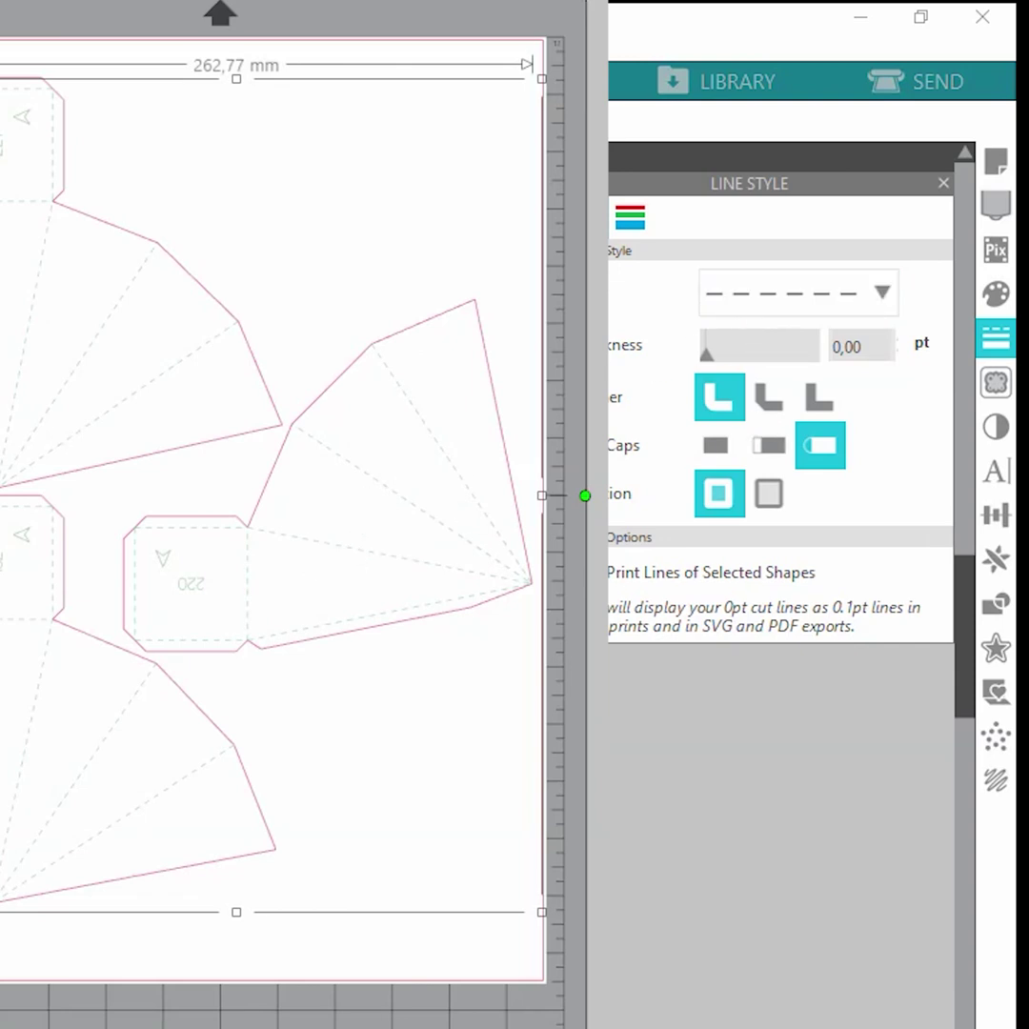
# Step: Reselect the large net shape and switch its fold lines to a finer dash pattern
pyautogui.click(193, 586)
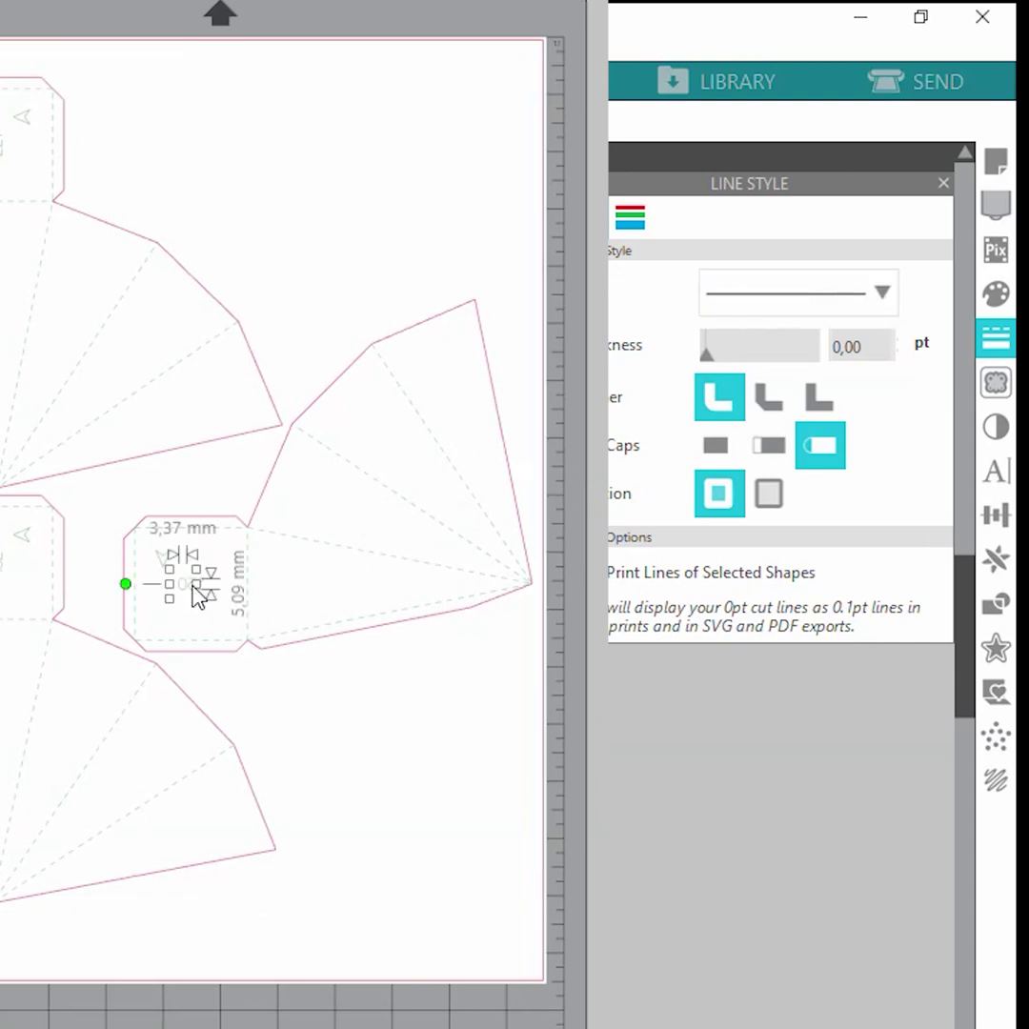
pyautogui.click(318, 595)
pyautogui.click(456, 472)
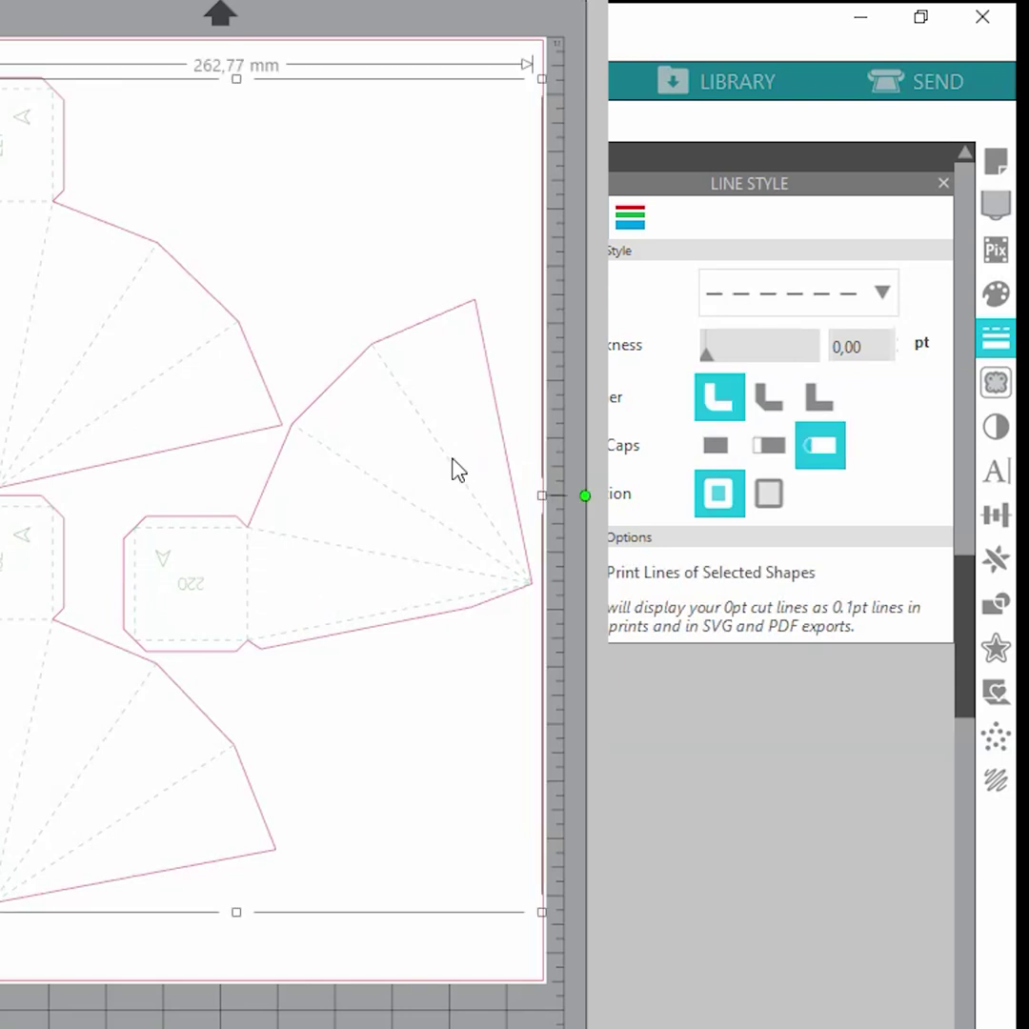
pyautogui.click(759, 309)
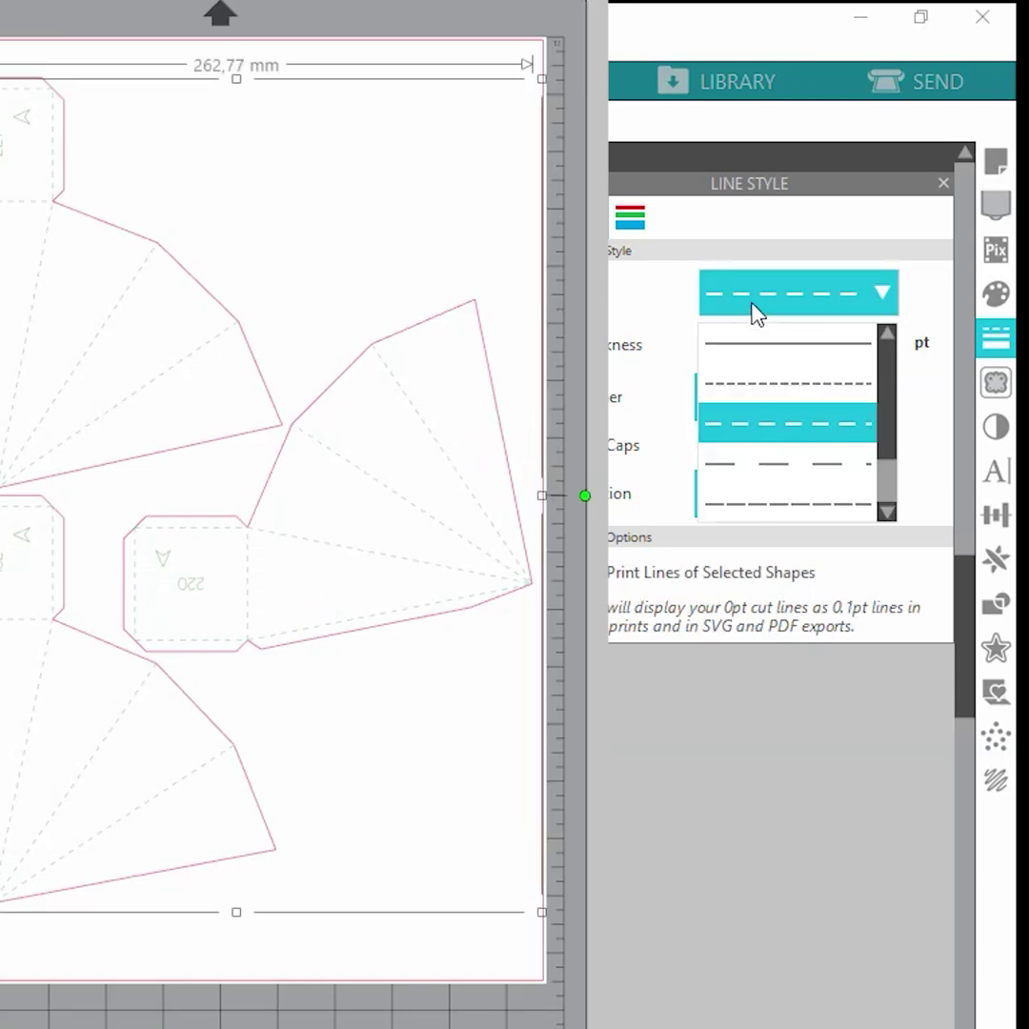
pyautogui.click(749, 503)
pyautogui.click(960, 95)
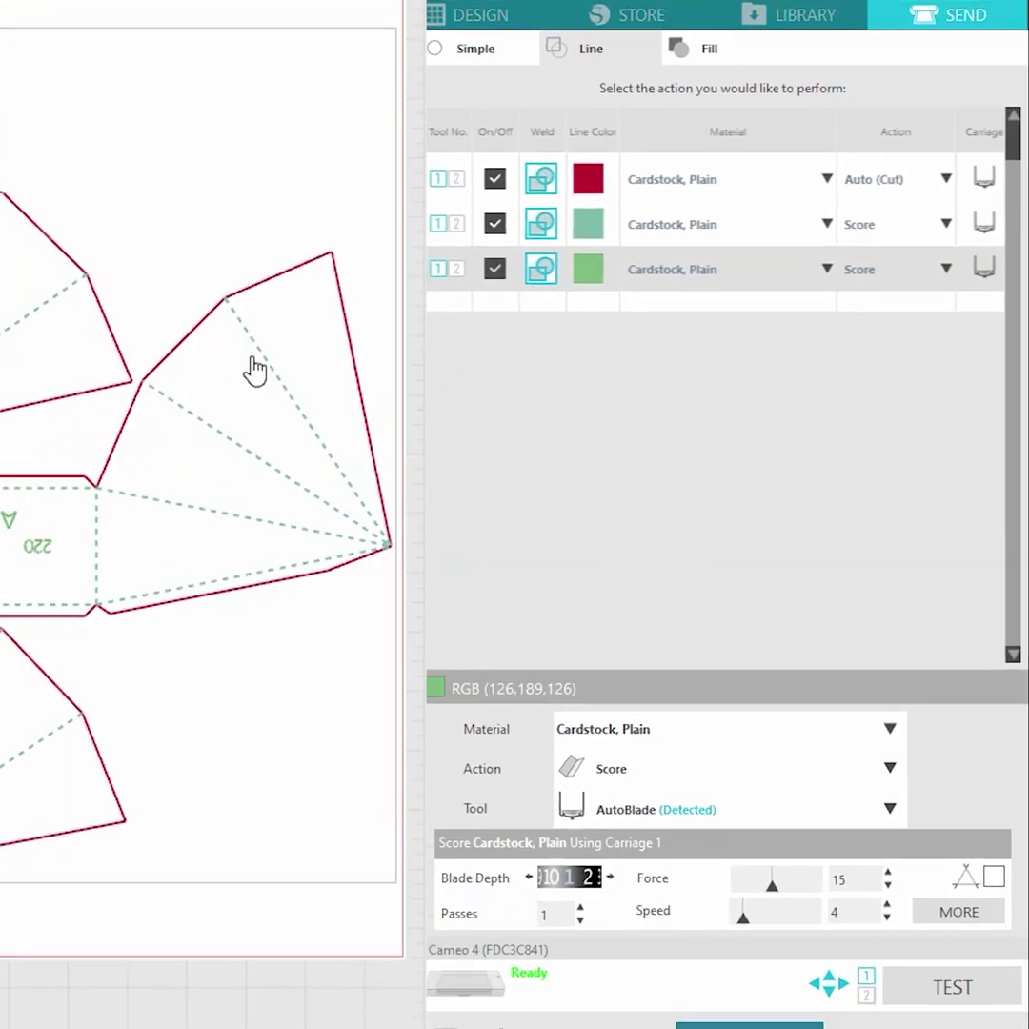
pyautogui.click(943, 225)
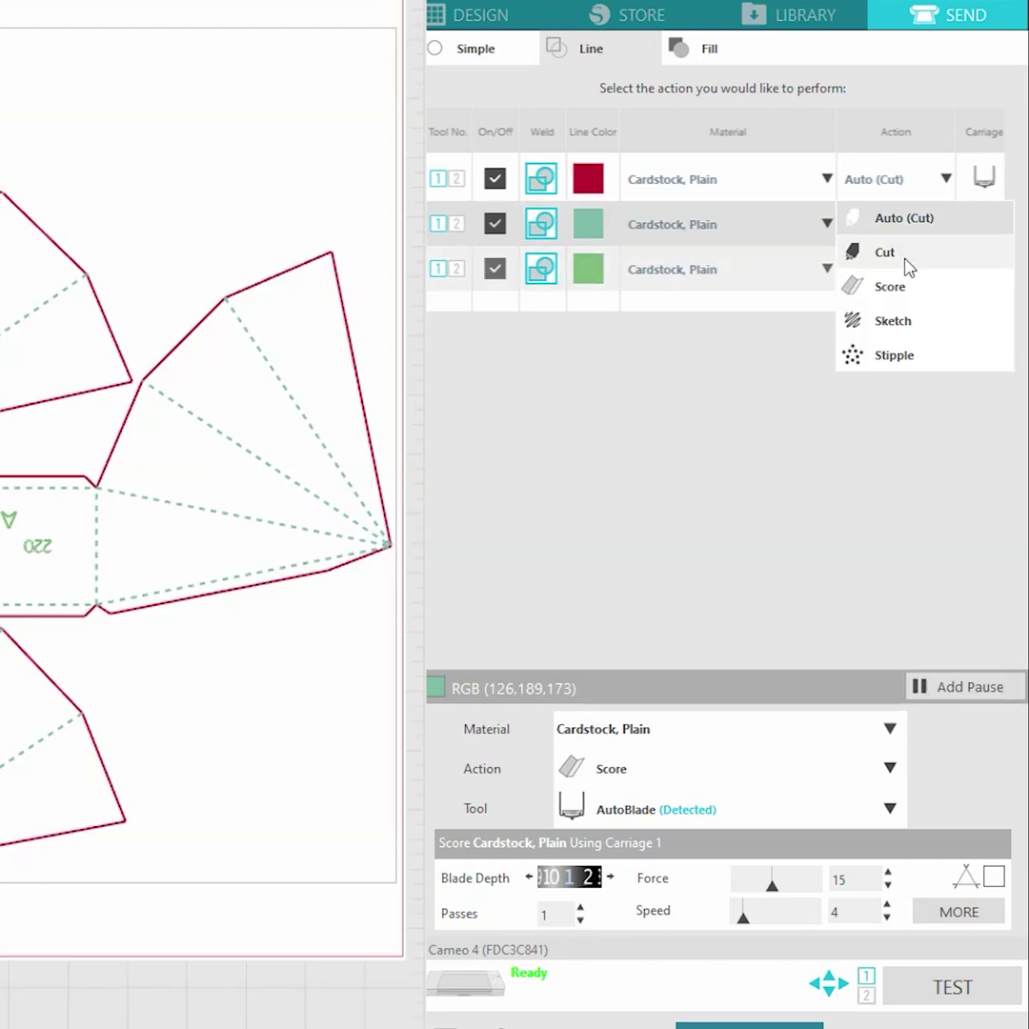
pyautogui.click(905, 259)
pyautogui.click(897, 225)
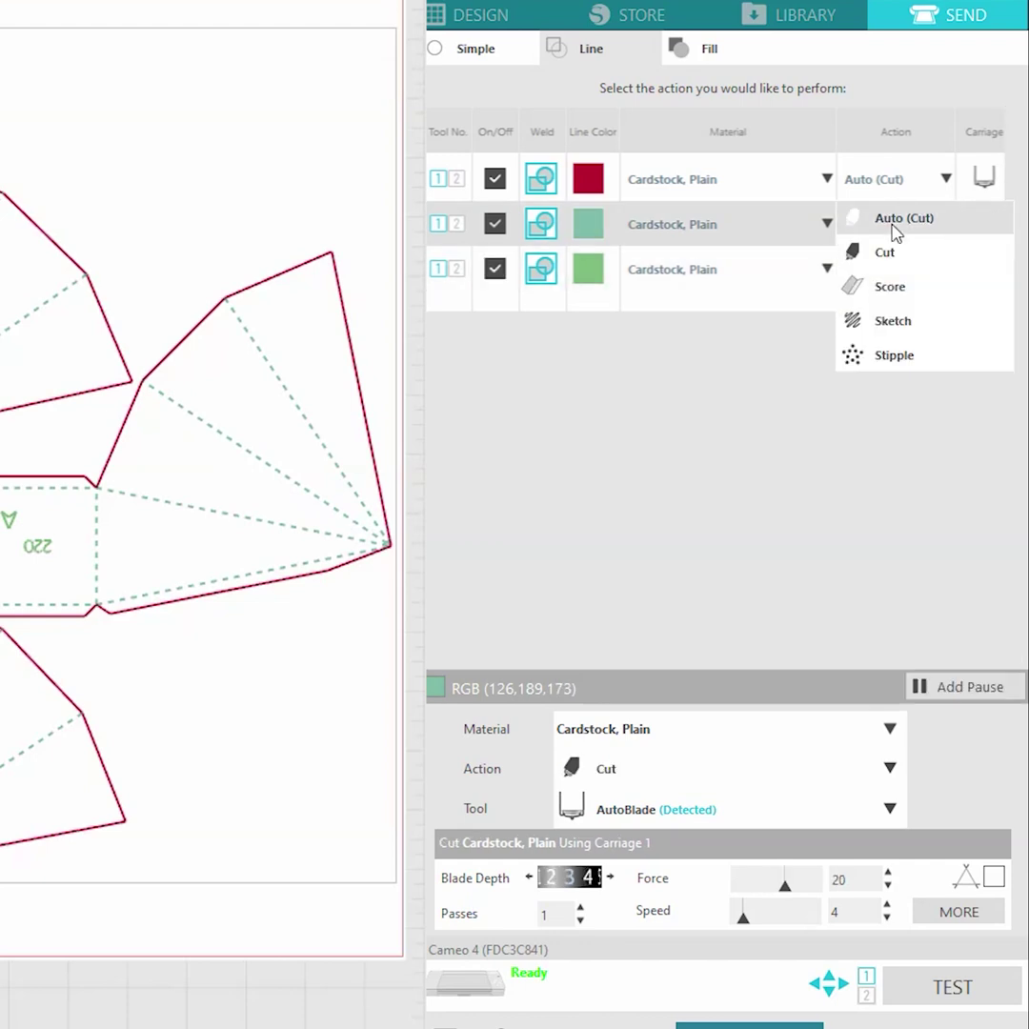
pyautogui.click(889, 287)
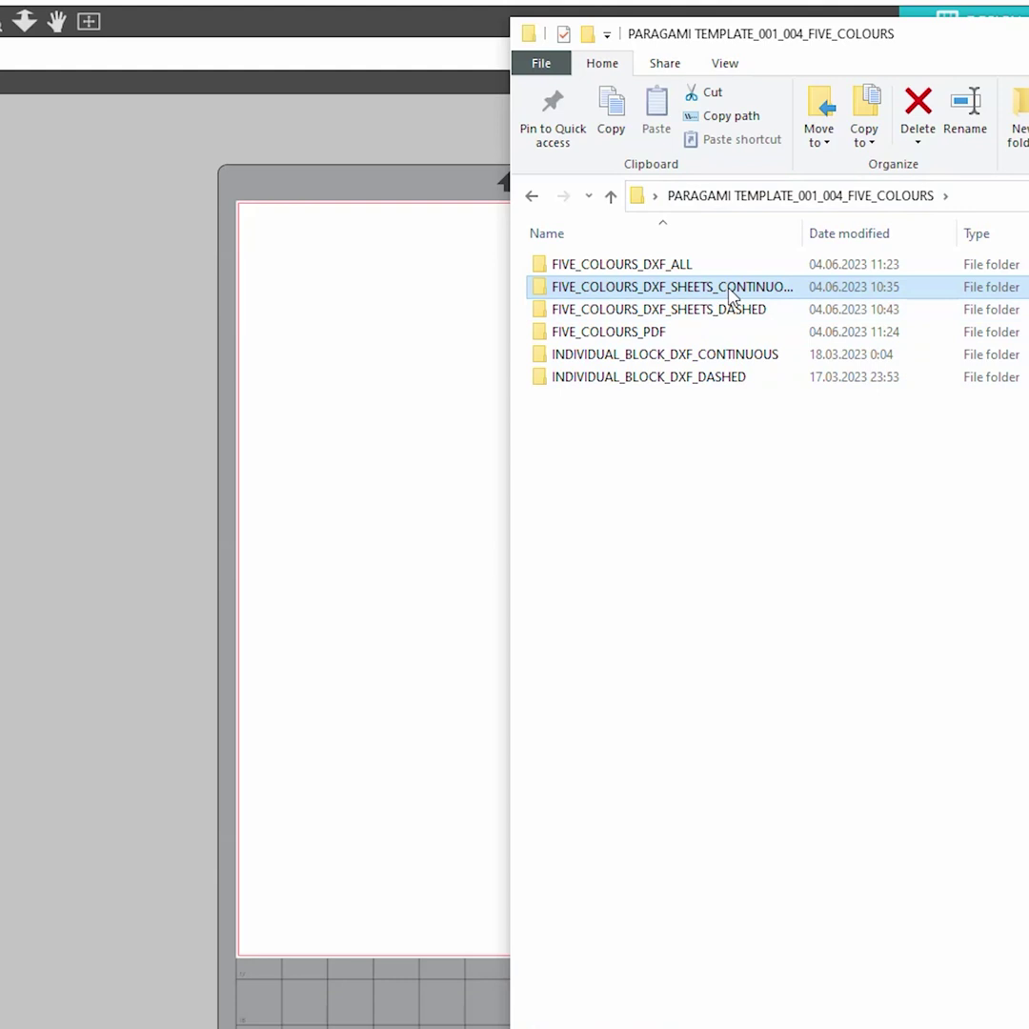
# Step: Load PARAGAMI_01_04_FIVE_COLOURS_DASHED_SHEET_001.dxf from FIVE_COLOURS_DXF_SHEETS_DASHED onto the mat and select its pieces
pyautogui.click(735, 312)
pyautogui.doubleClick(739, 319)
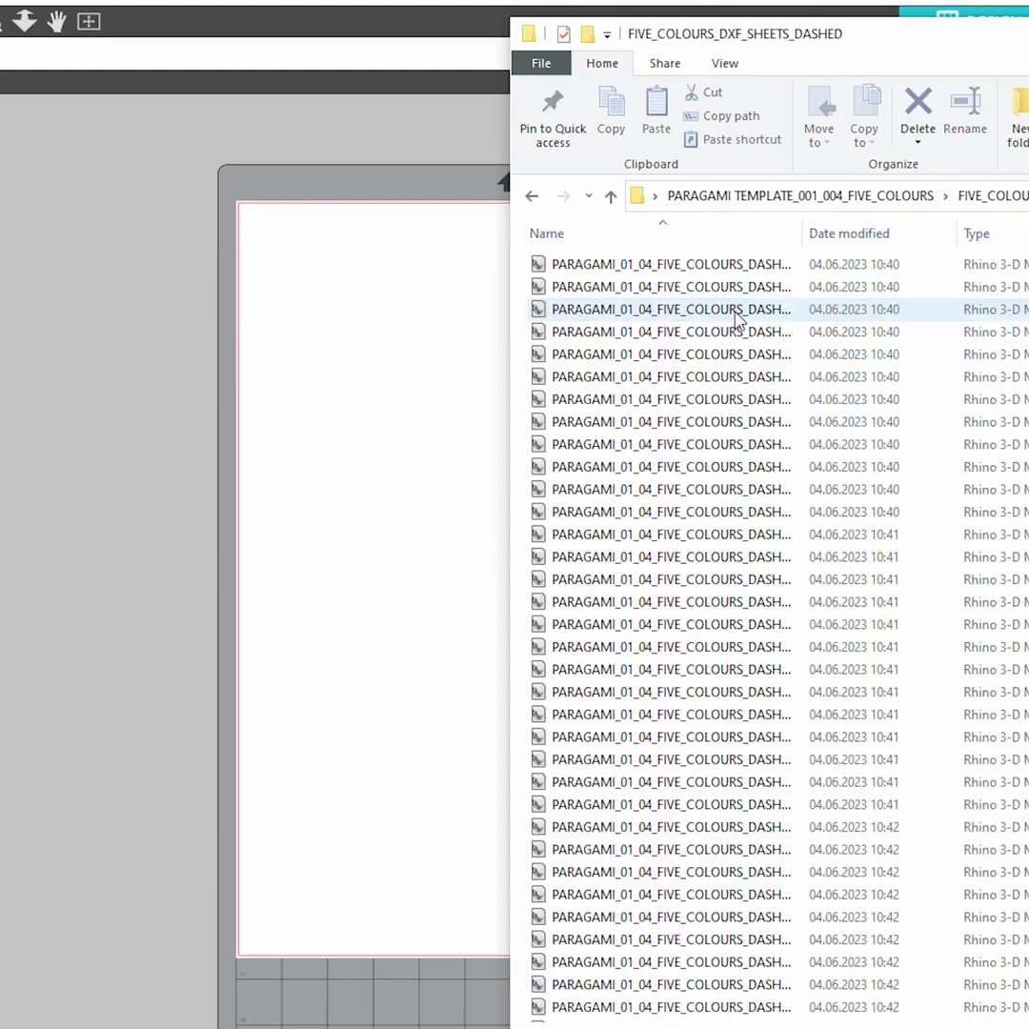
pyautogui.moveTo(699, 274); pyautogui.dragTo(413, 477)
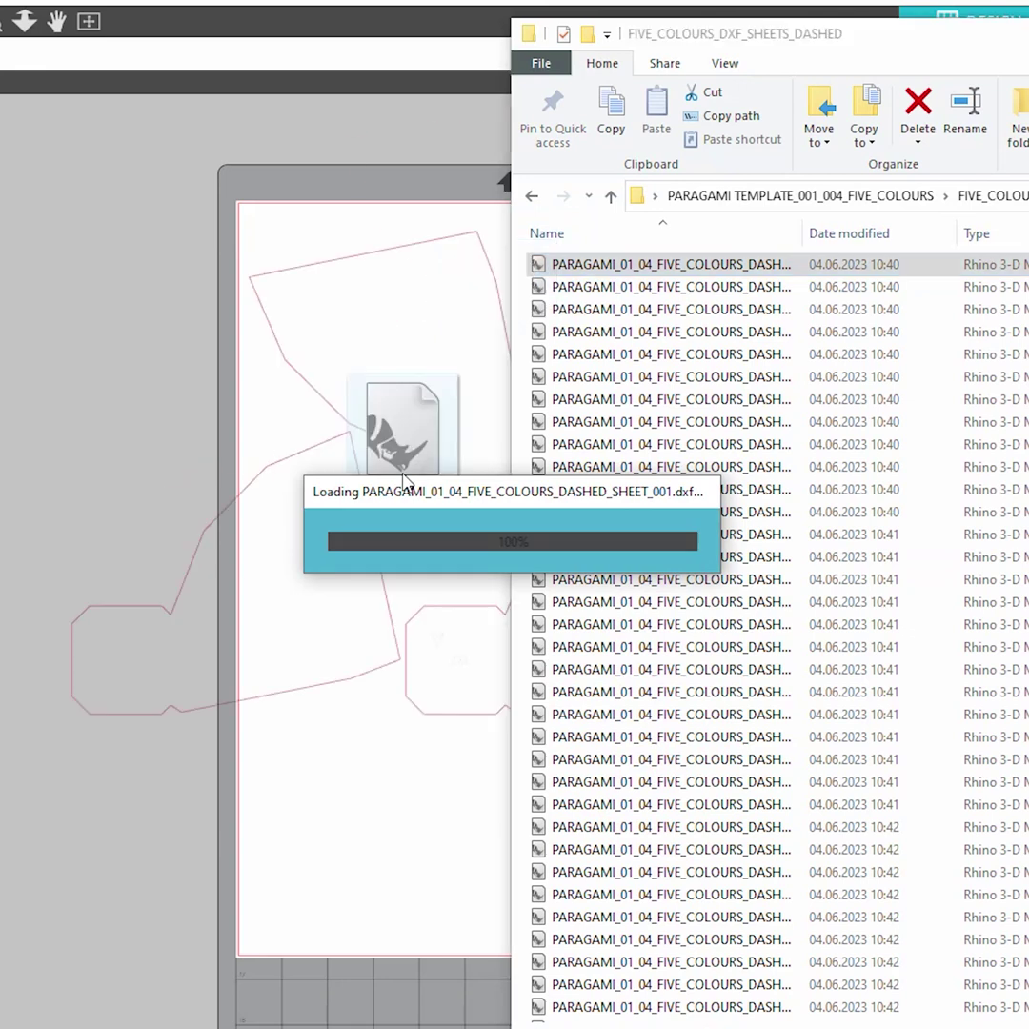
pyautogui.click(200, 470)
pyautogui.click(314, 472)
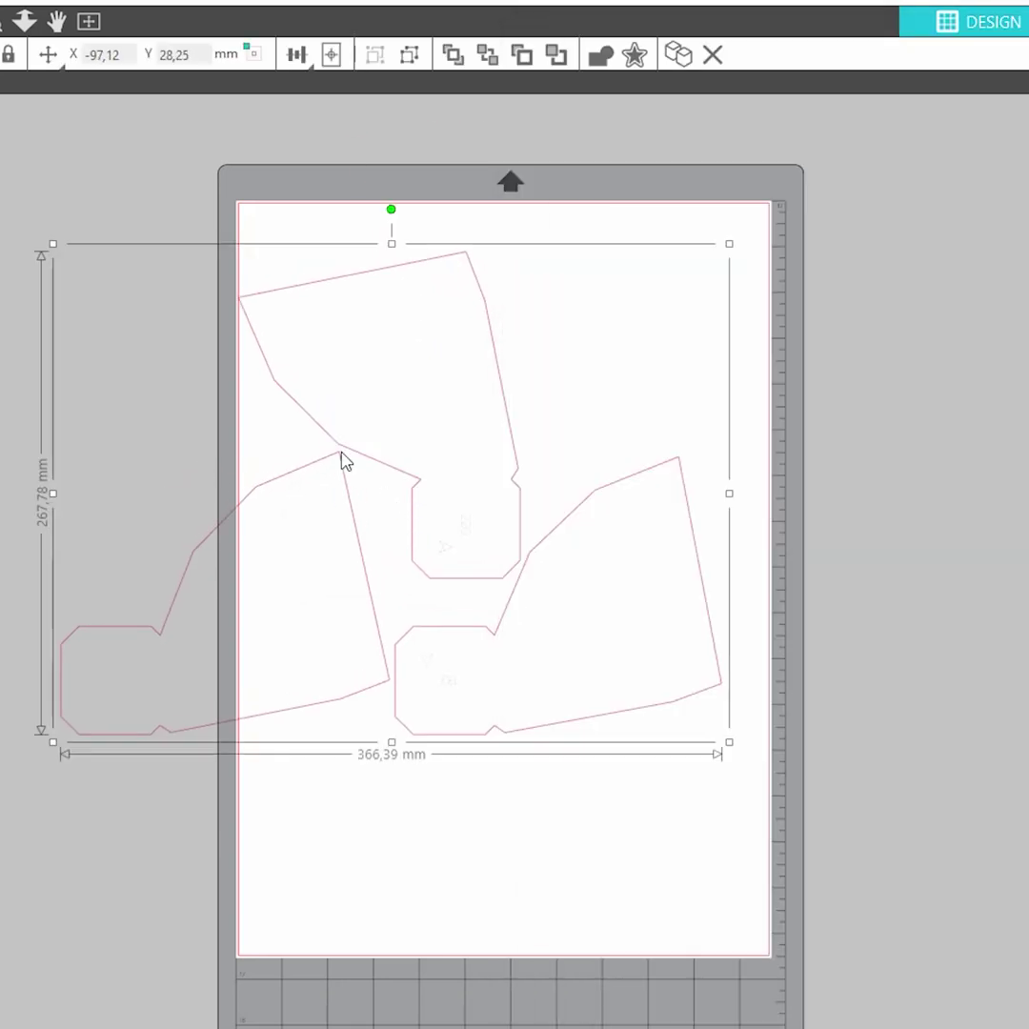
# Step: Rotate the imported dashed template pieces 90° so they fit the A3 mat
pyautogui.moveTo(390, 209); pyautogui.dragTo(741, 501)
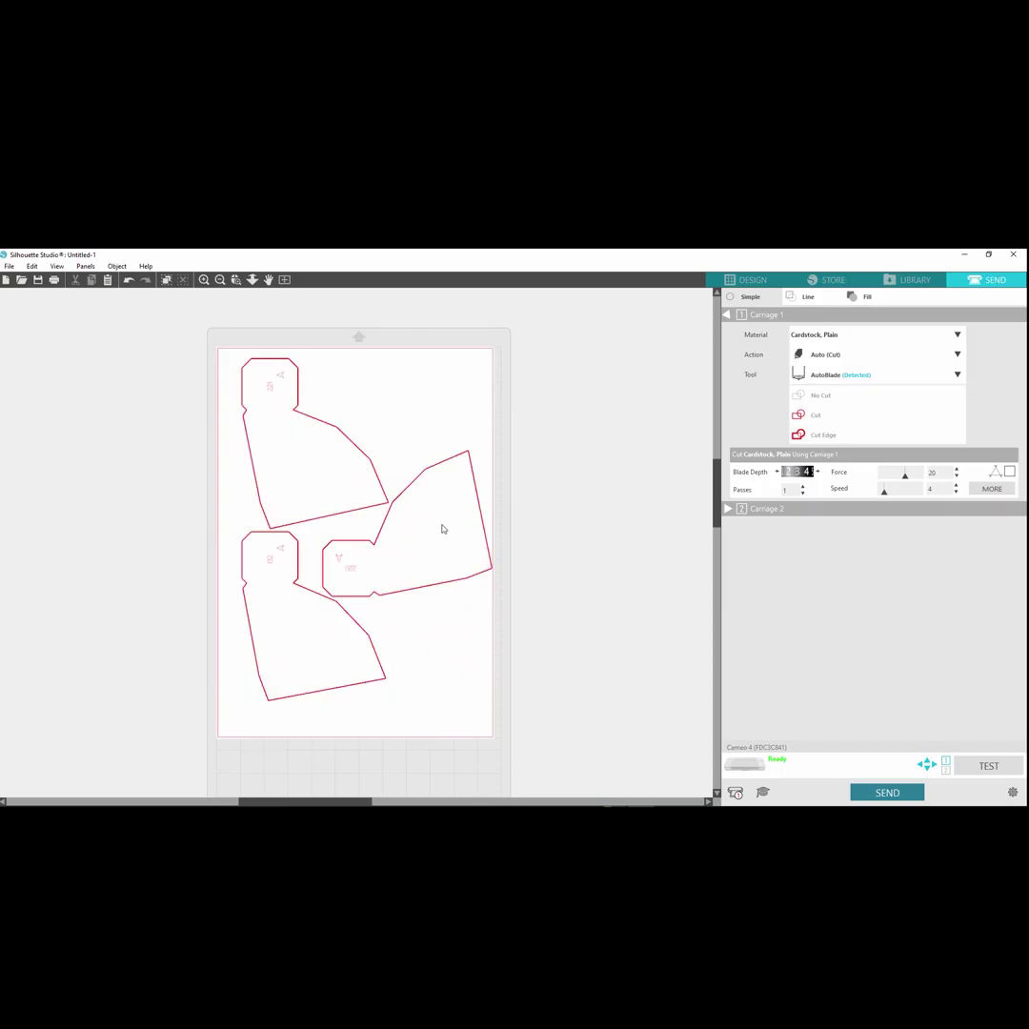
pyautogui.scroll(6, 451, 542)
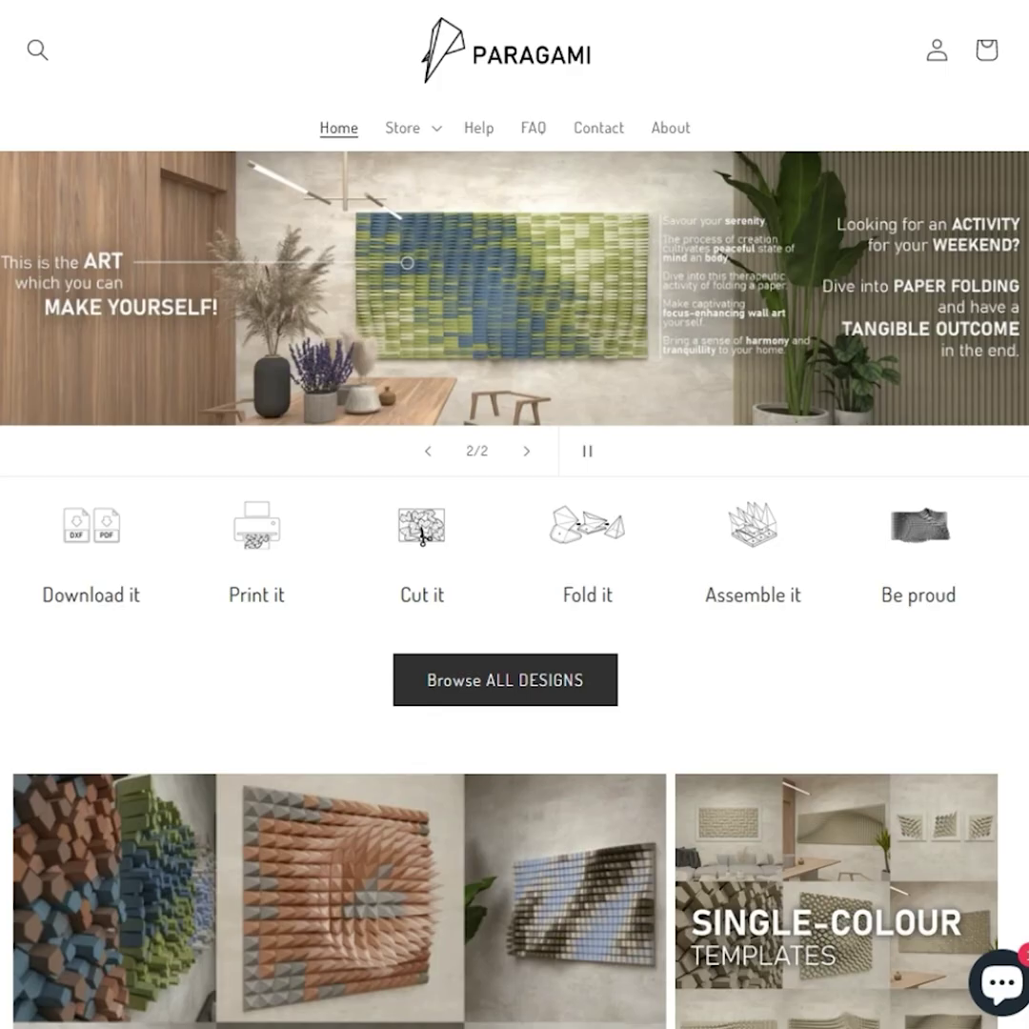
# Step: Scroll the Paragami home page down to the 'Looking for something easy to start with?' section
pyautogui.scroll(-1, 515, 514)
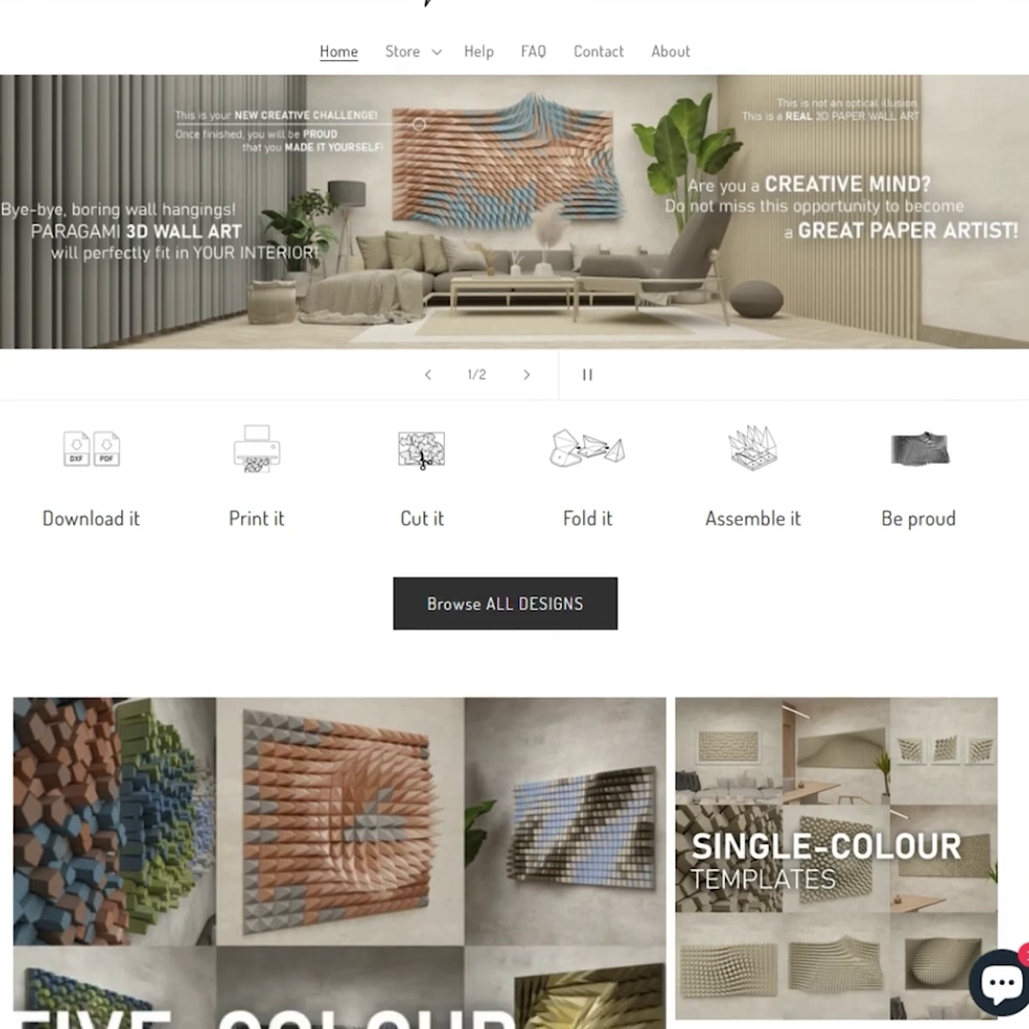